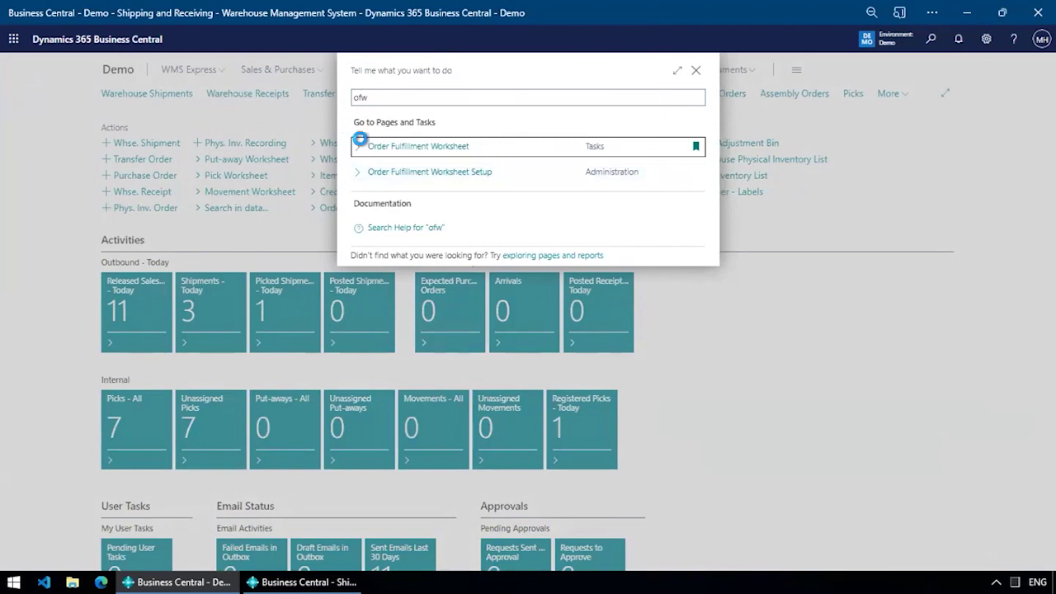
Step: Open the Order Fulfillment Worksheet page for location MAIN from the Tell Me search results
left_click(379, 151)
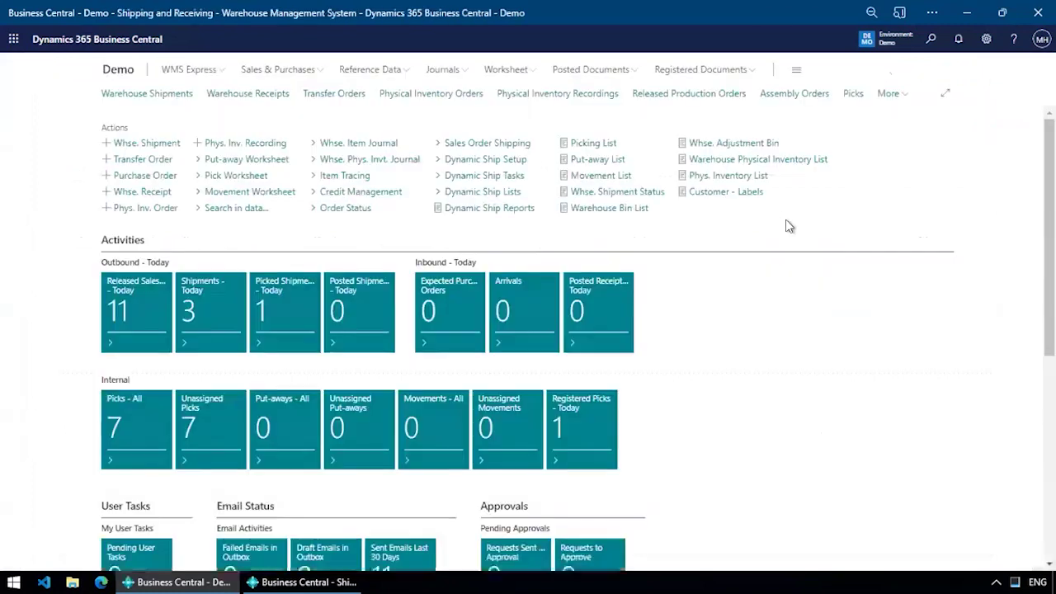
key("alt+q")
type("ct")
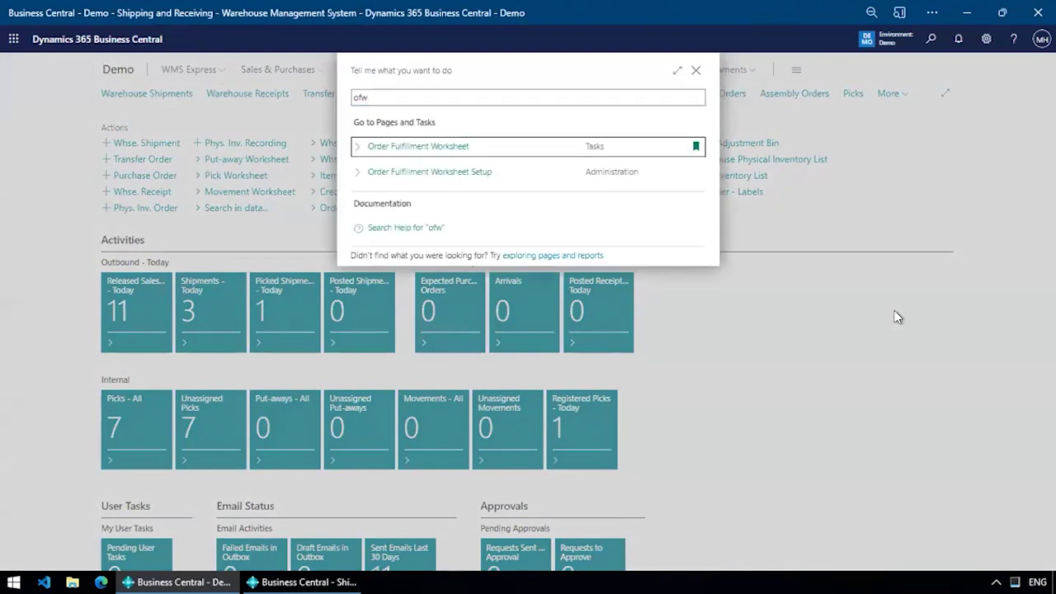
key("Return")
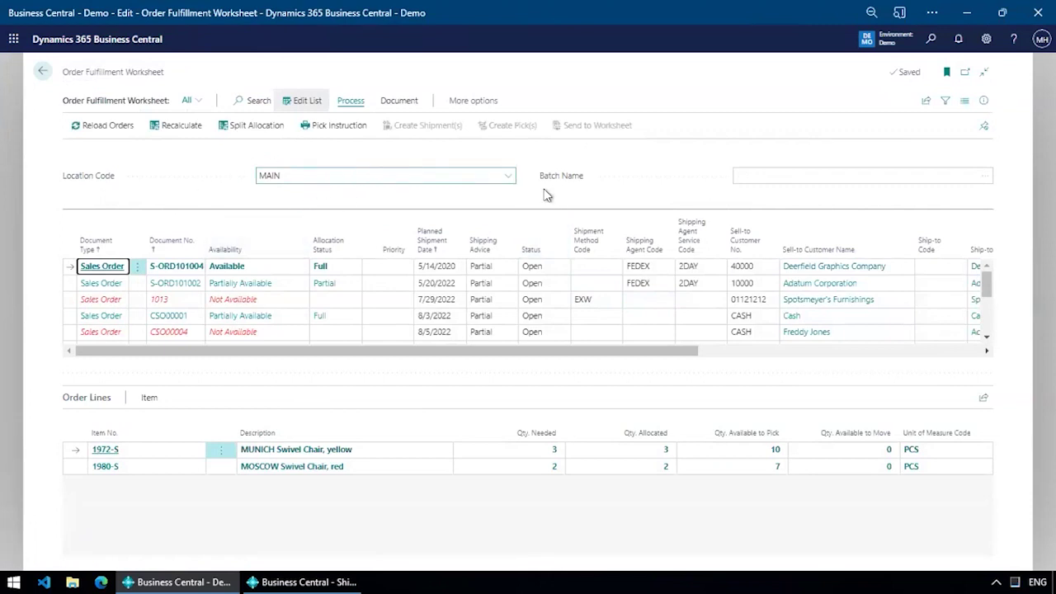
left_click(509, 180)
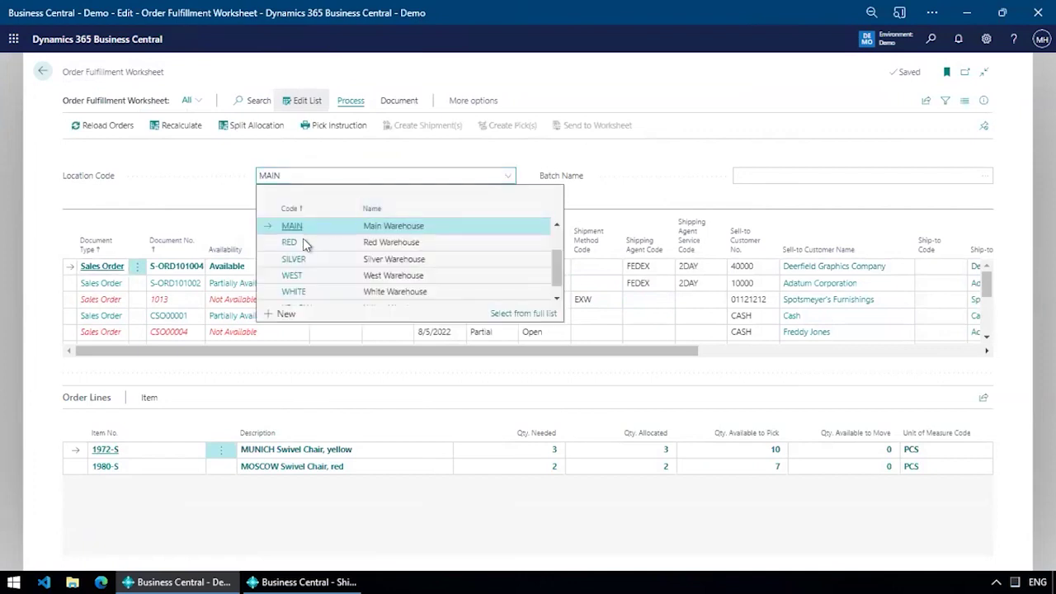
scroll(310, 246, "down", 1)
scroll(310, 246, "up", 3)
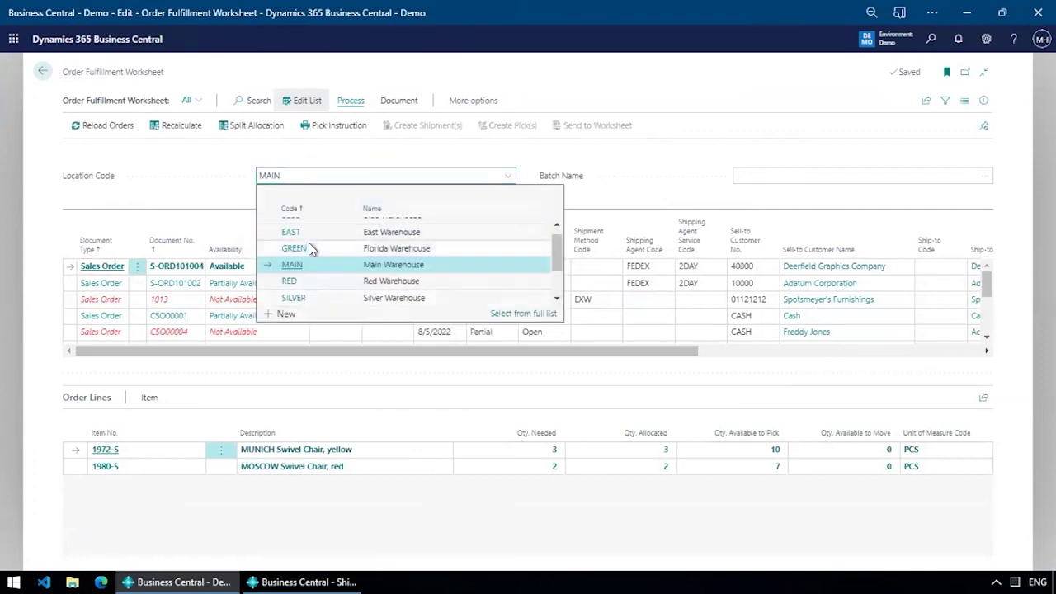
scroll(311, 246, "down", 3)
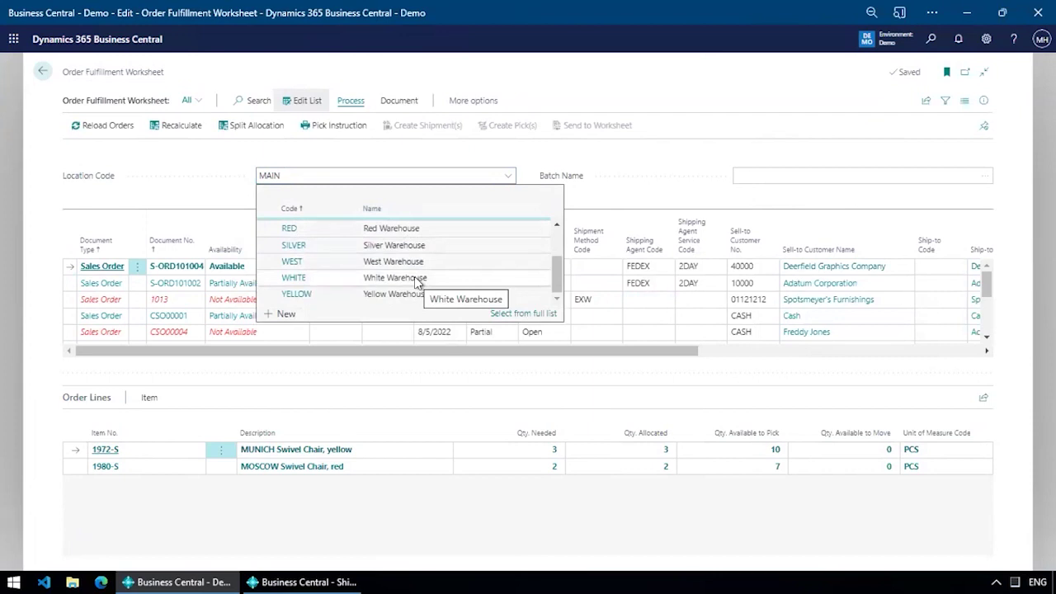
scroll(415, 276, "up", 2)
scroll(415, 276, "up", 1)
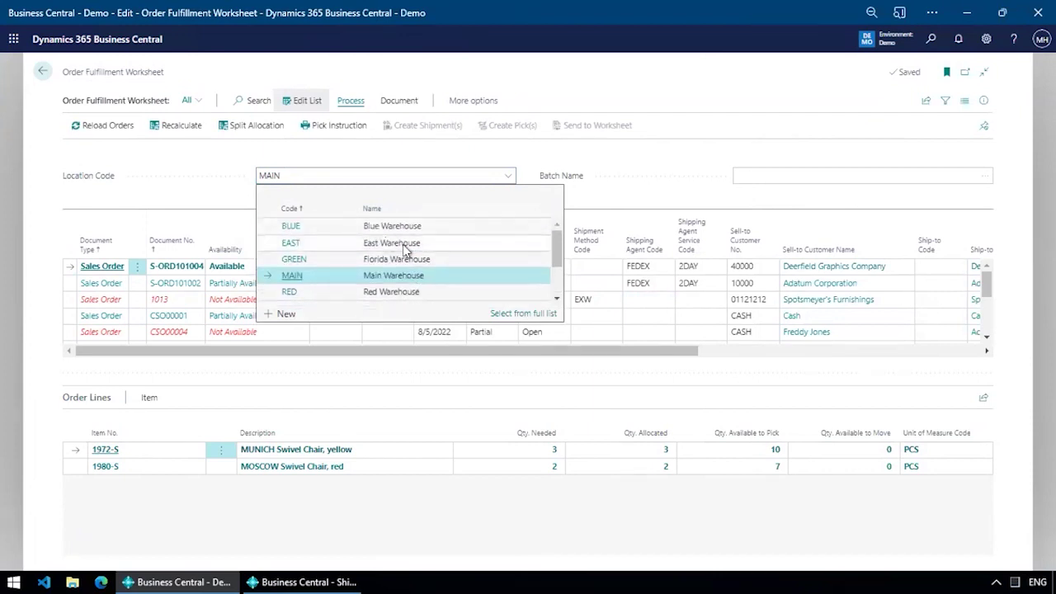
scroll(409, 261, "down", 1)
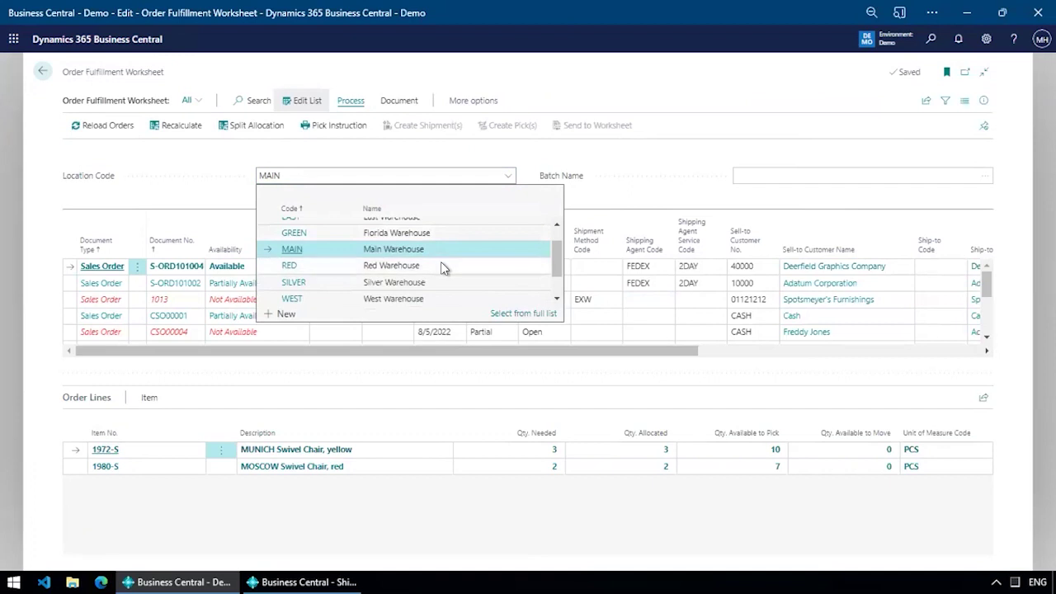
scroll(441, 262, "down", 1)
left_click(389, 232)
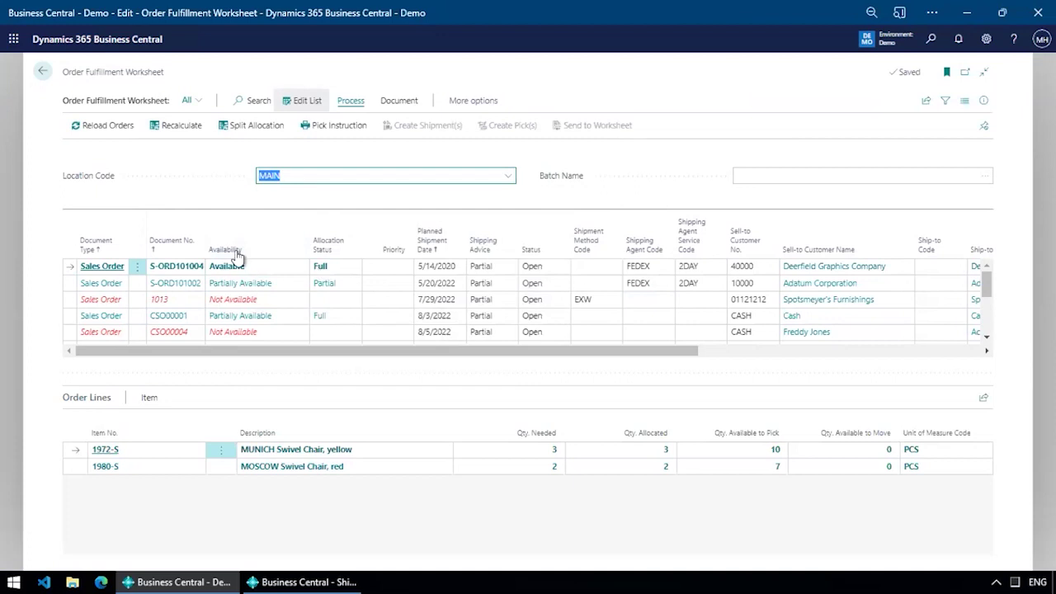
scroll(252, 297, "down", 3)
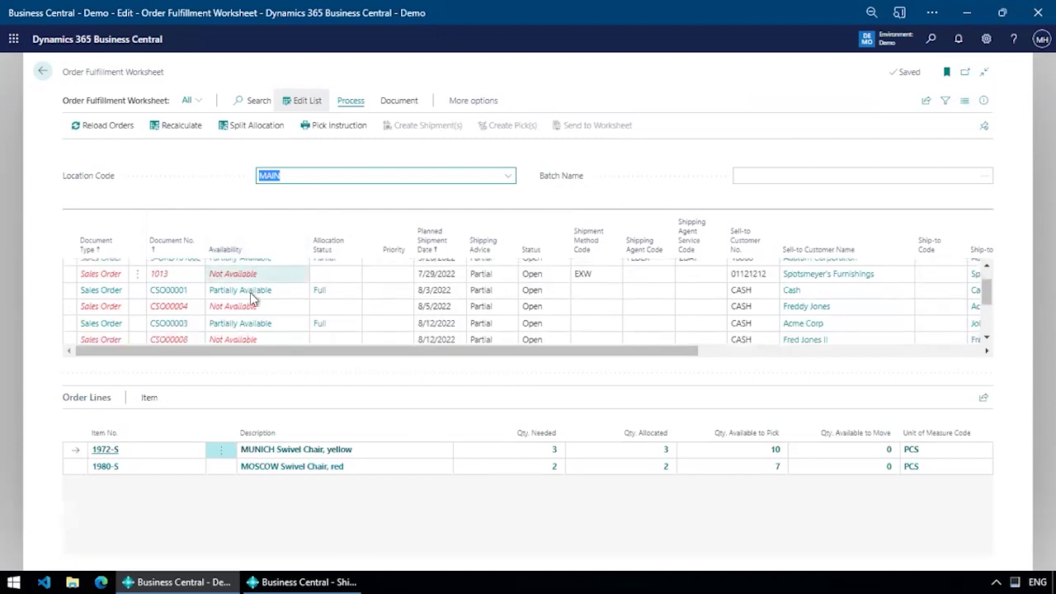
scroll(252, 298, "down", 2)
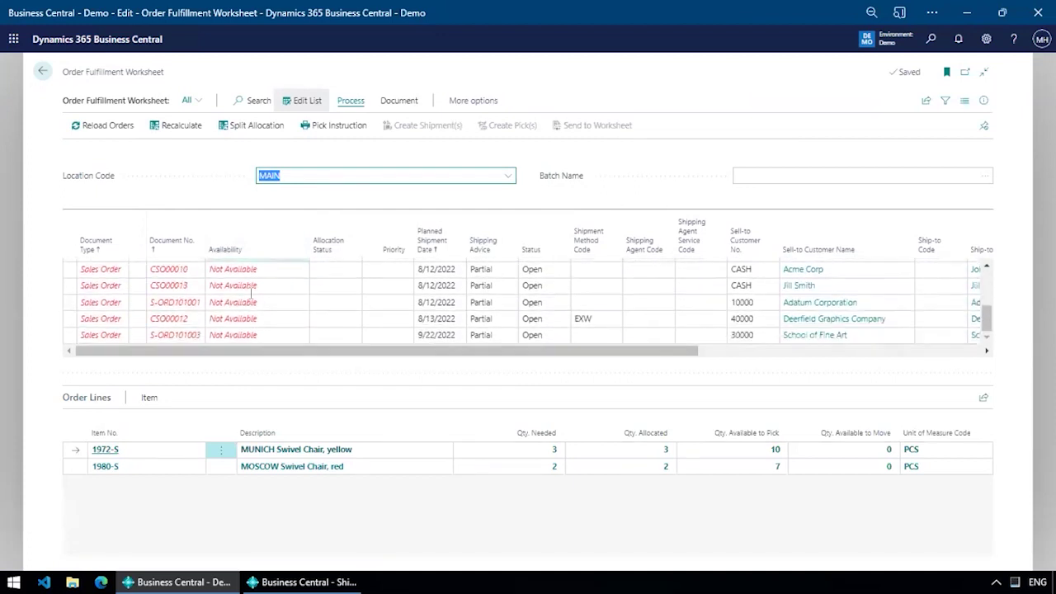
scroll(252, 293, "up", 5)
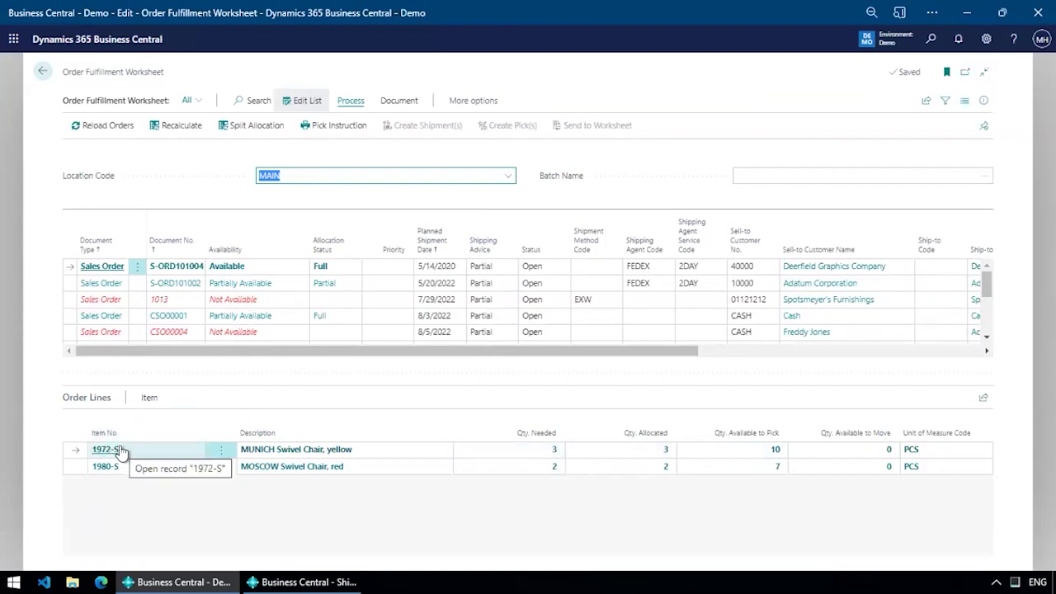
Step: Check the MUNICH Swivel Chair quantities on S-ORD101002, then filter Shipping Agent Code to FEDEX
left_click(246, 282)
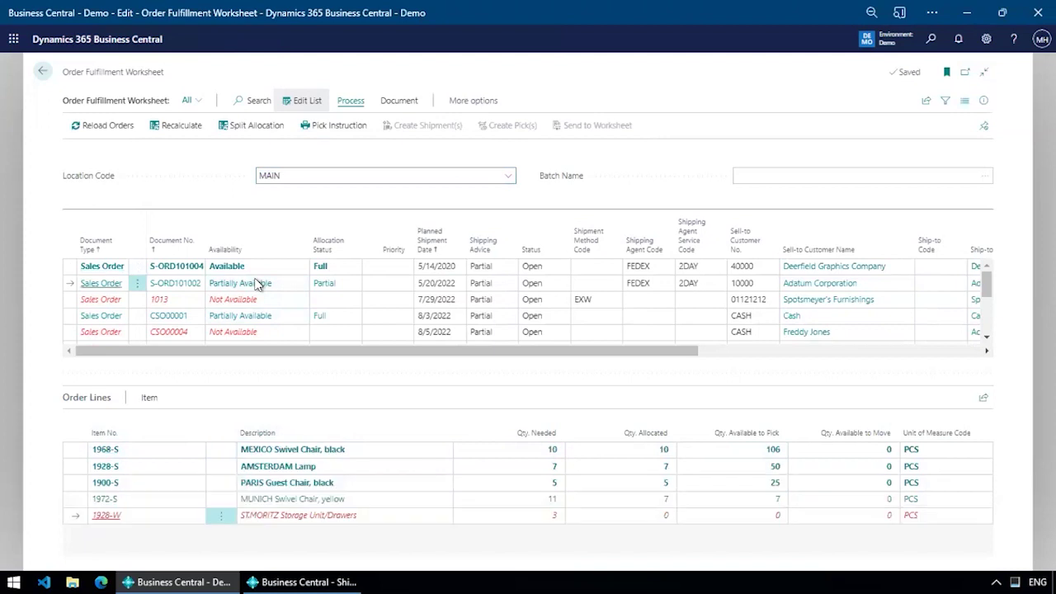
left_click(377, 499)
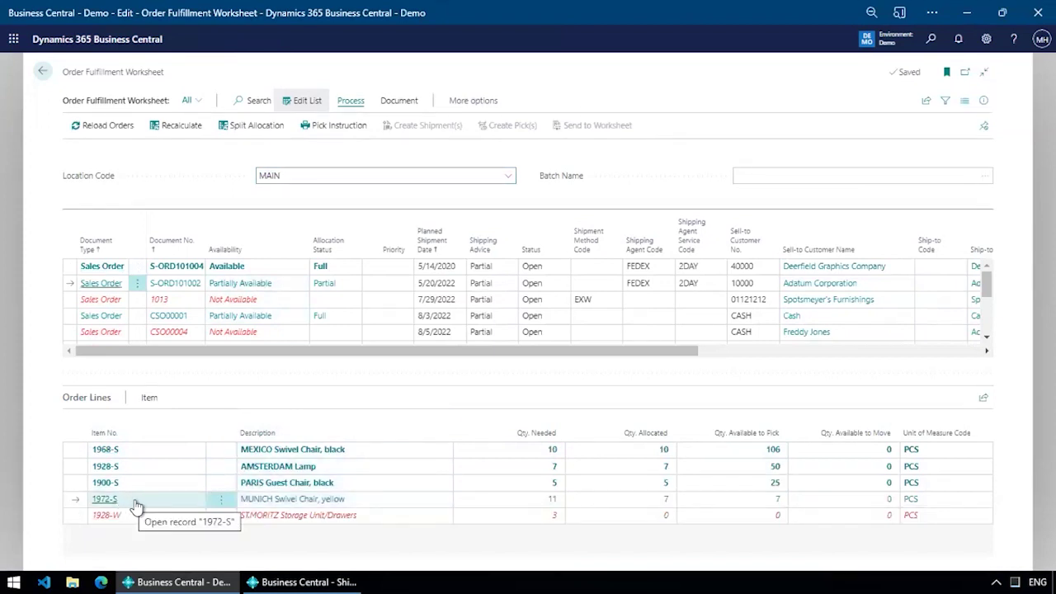
left_click(506, 498)
left_click(617, 502)
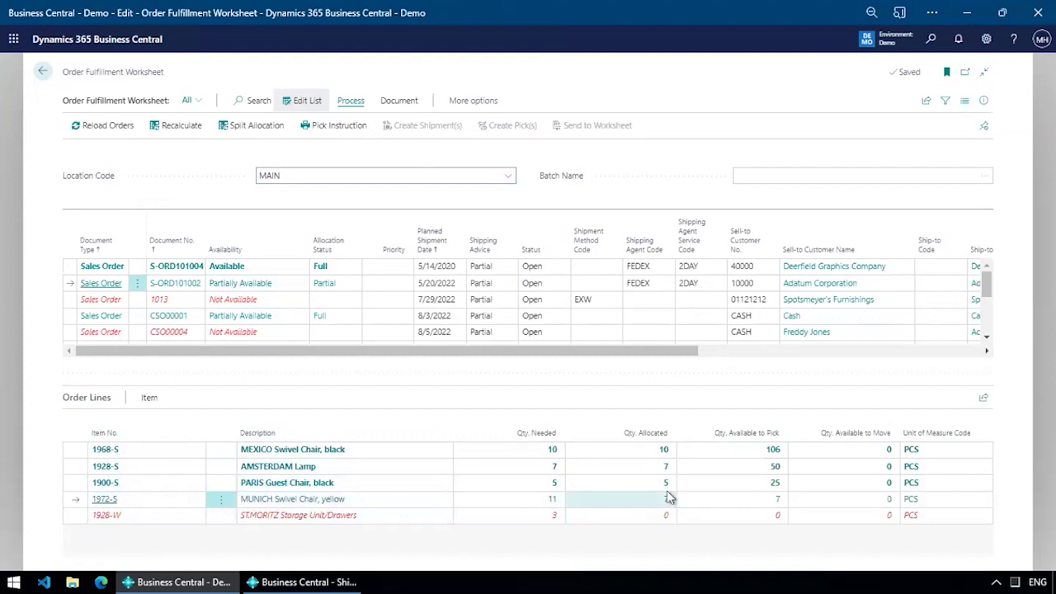
left_click(743, 498)
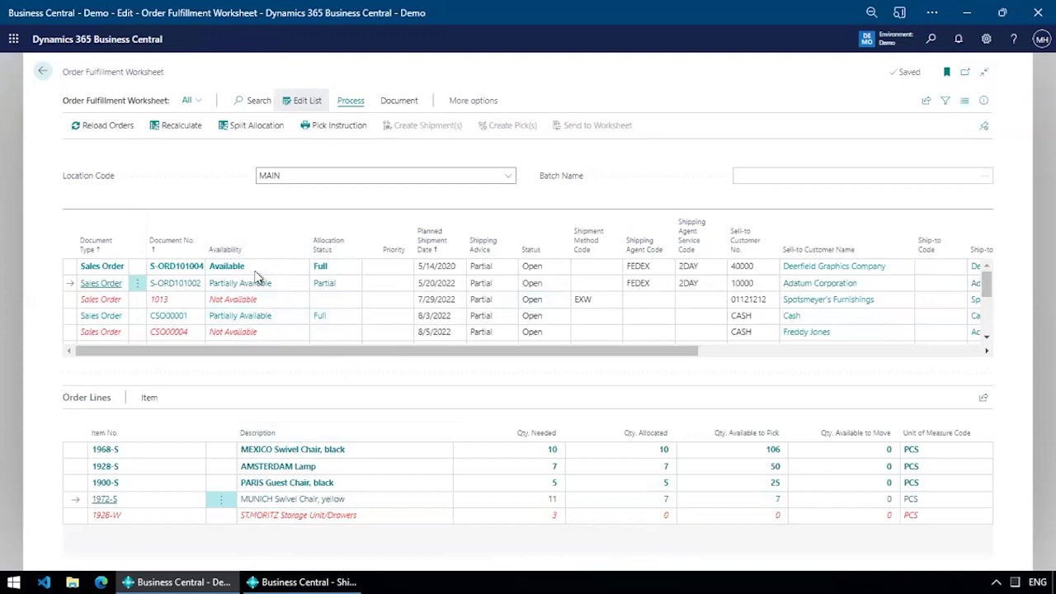
left_click(307, 268)
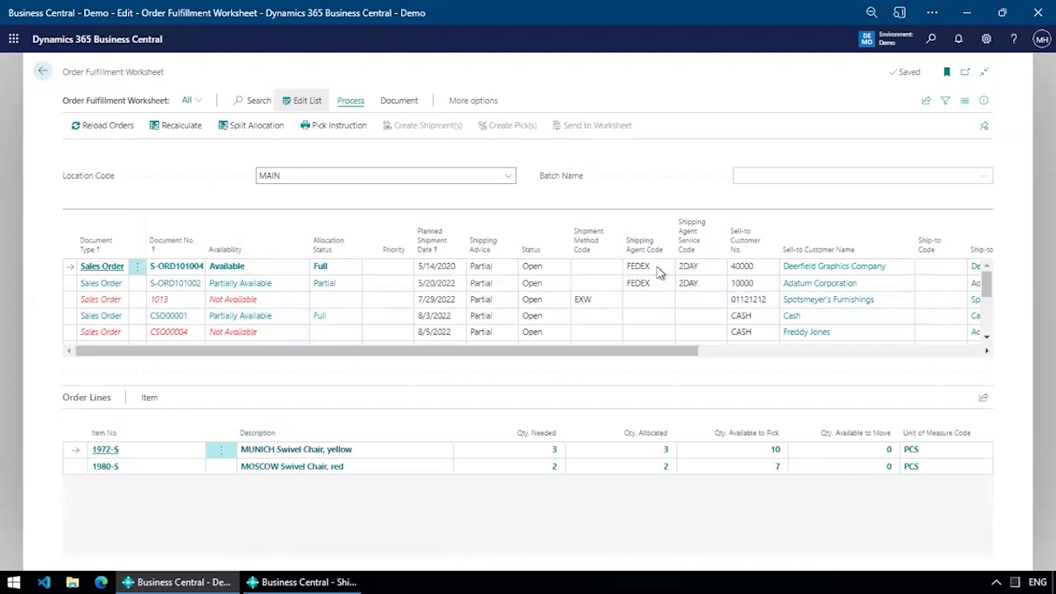
key("alt+F3")
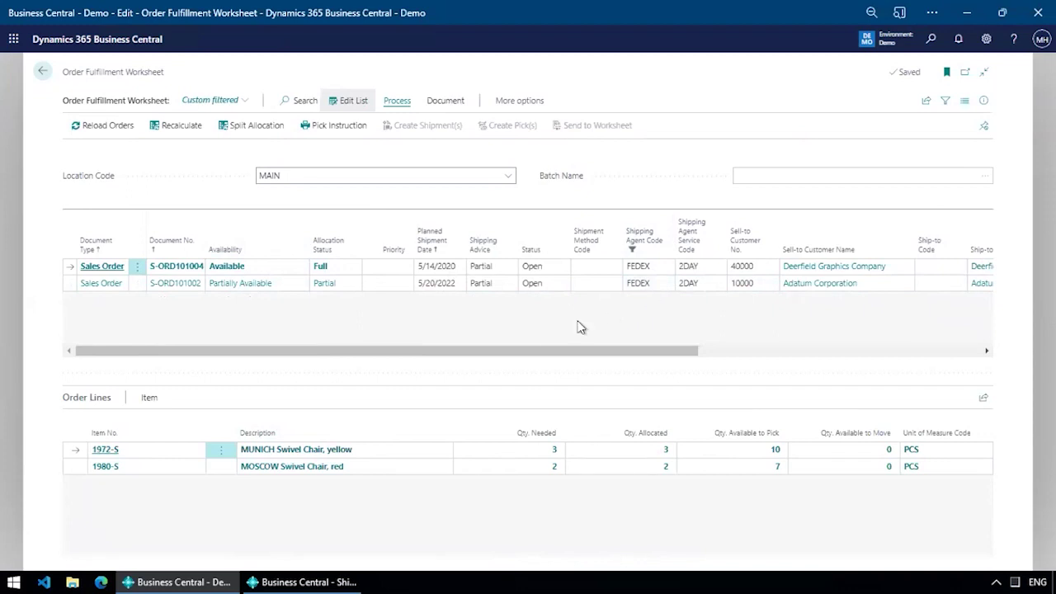
Step: Try the DHL view, then switch to Partial and Full and show order CSO00001's lines
left_click(245, 102)
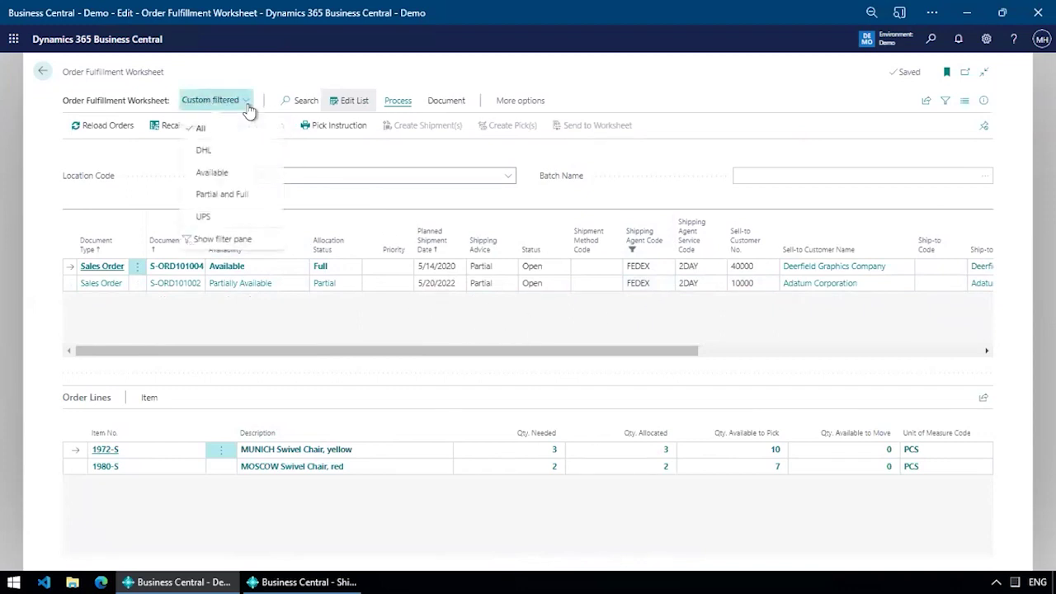
left_click(207, 151)
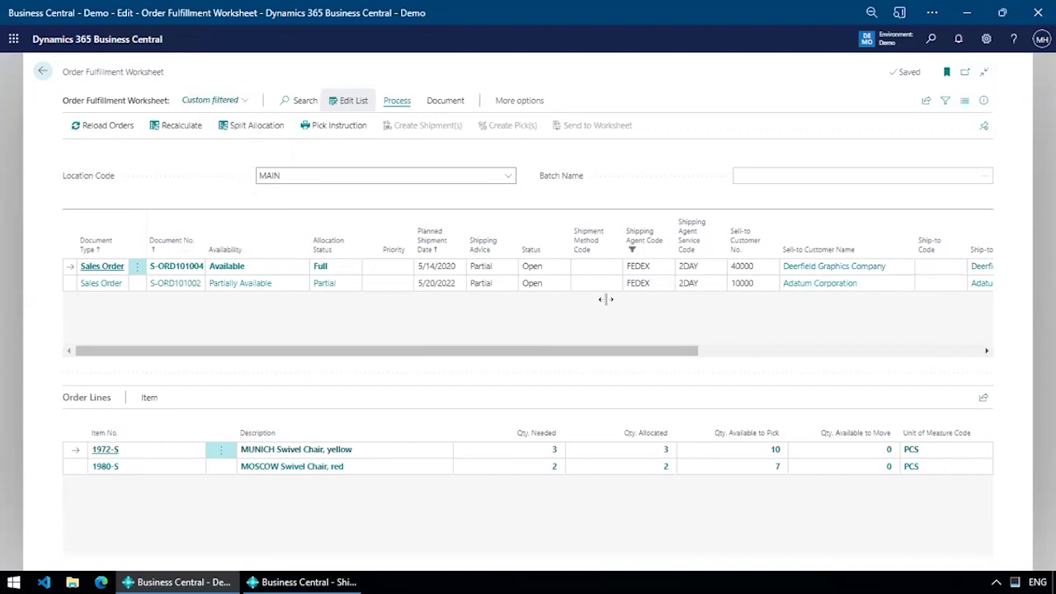
left_click(205, 103)
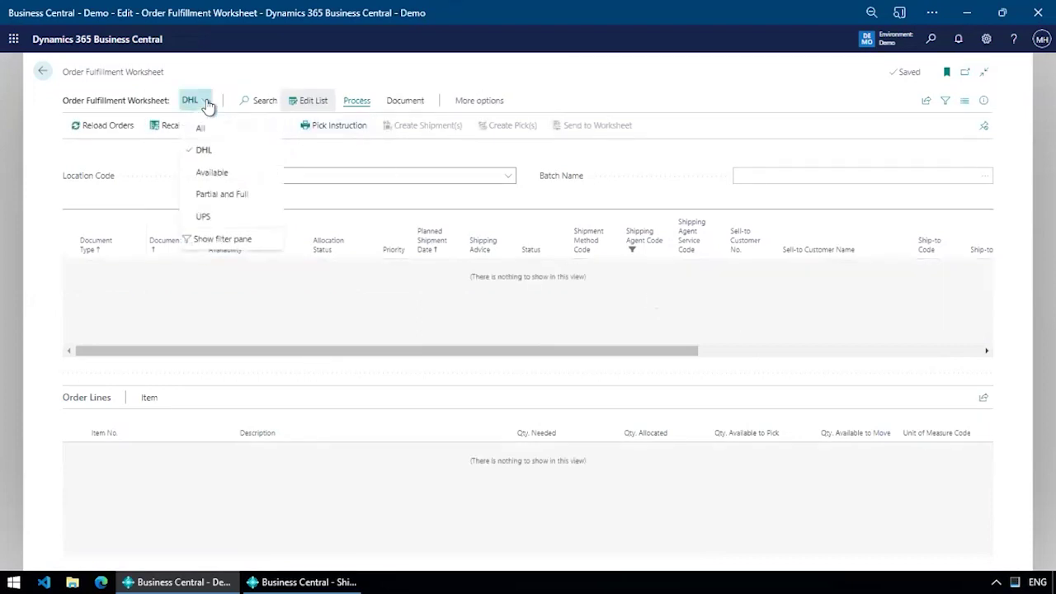
left_click(233, 196)
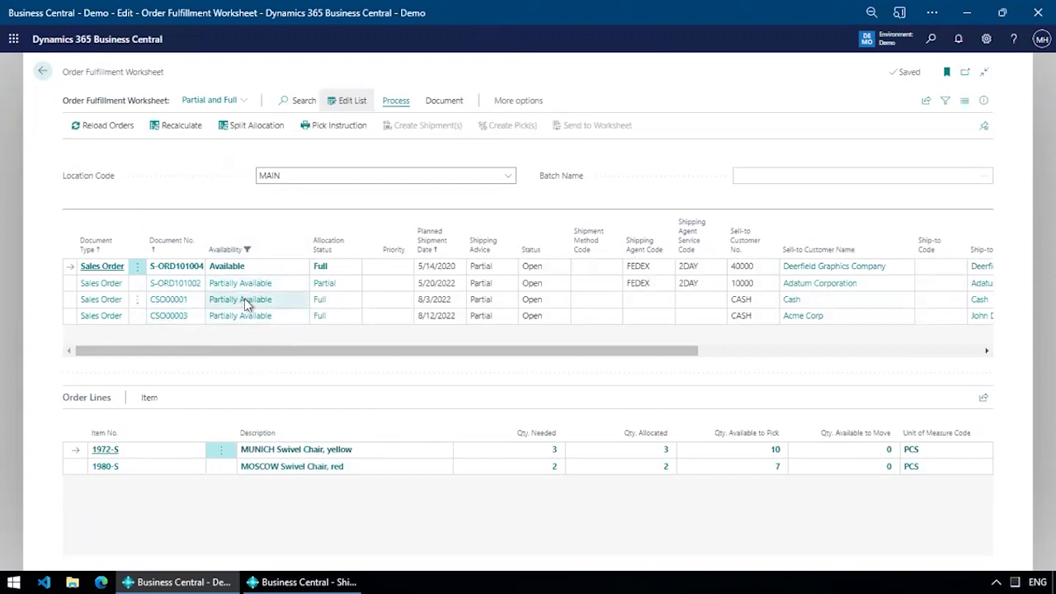
left_click(281, 302)
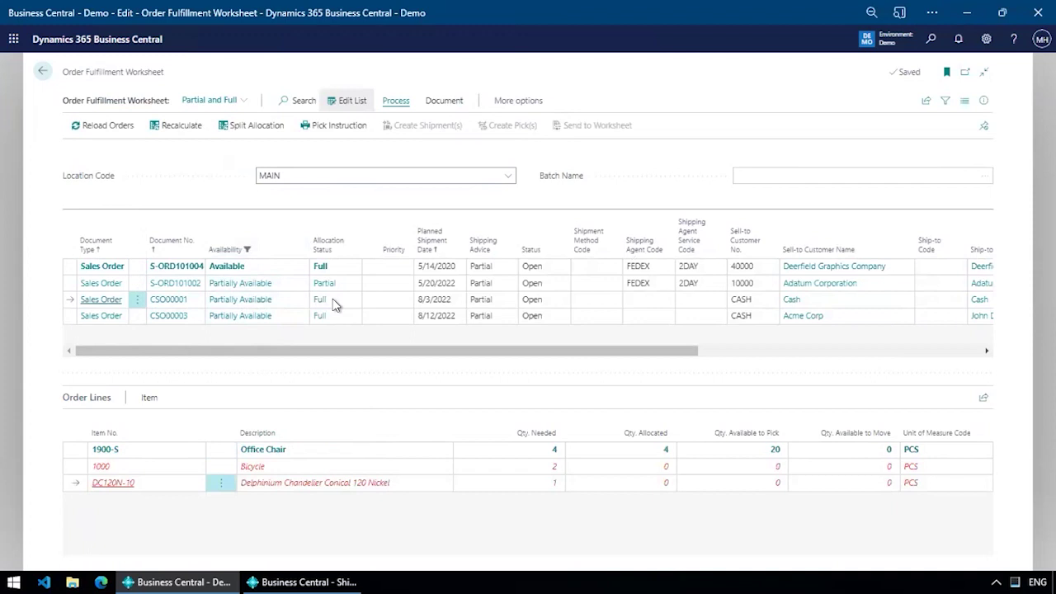
Step: Inspect CSO00001's Office Chair line, then switch the worksheet back to the All view
left_click(297, 453)
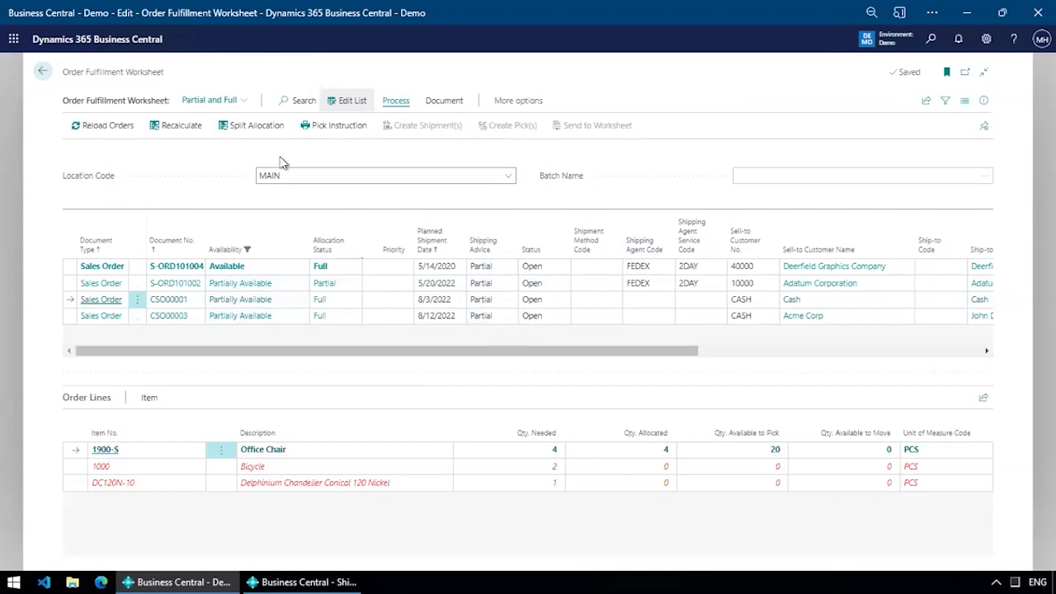
left_click(218, 101)
key("Escape")
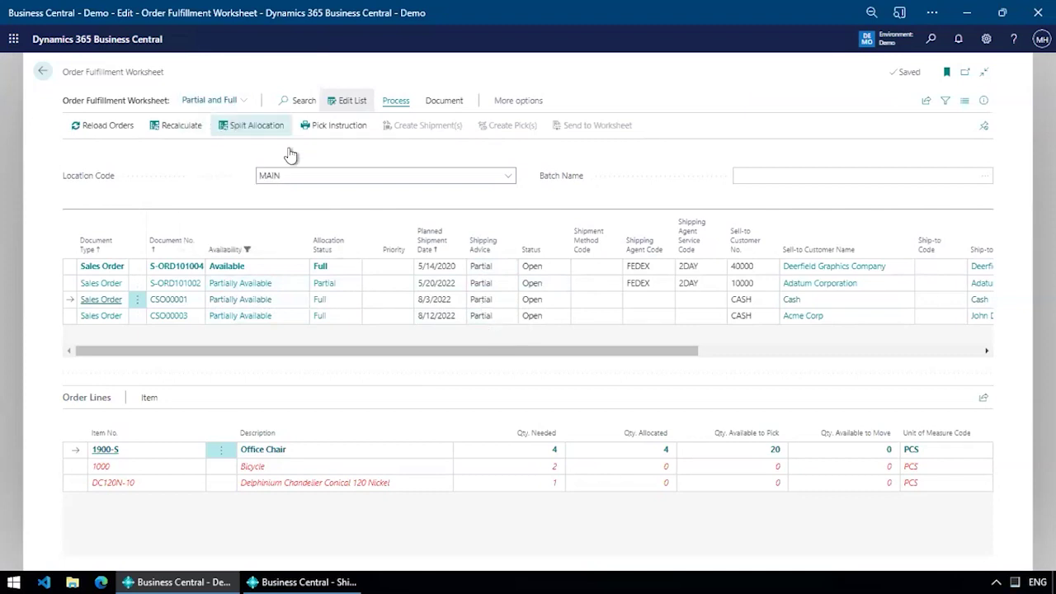
left_click(244, 97)
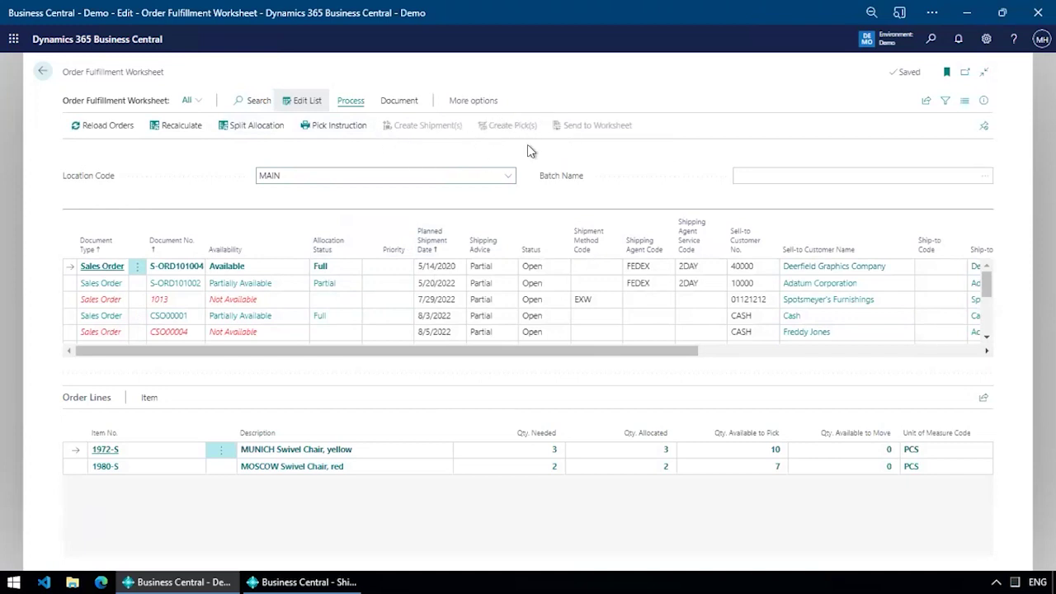
Step: Change the worksheet Location Code to WHITE and load its orders
left_click(510, 182)
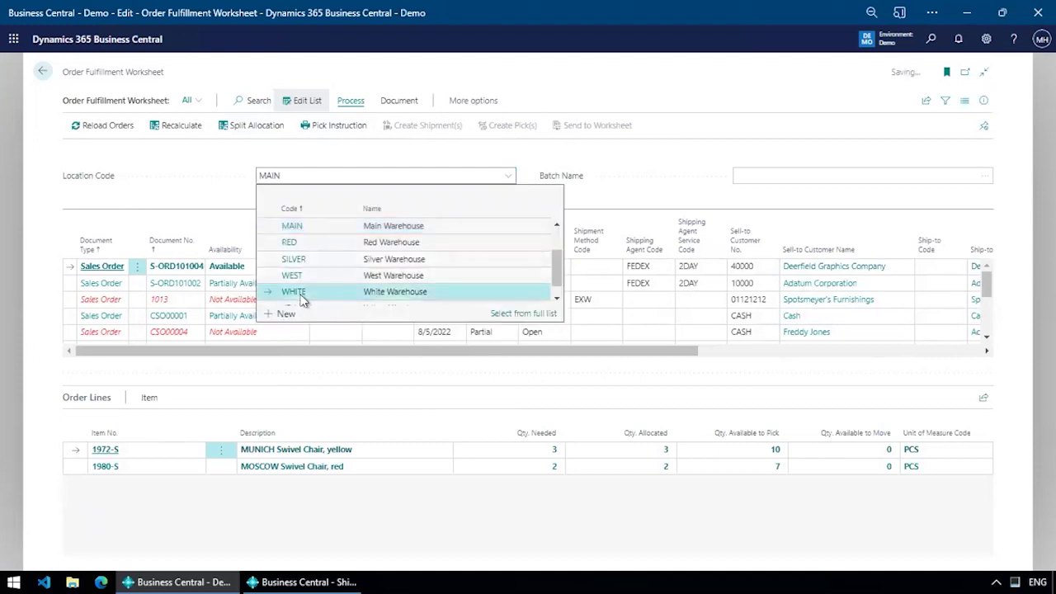
left_click(299, 292)
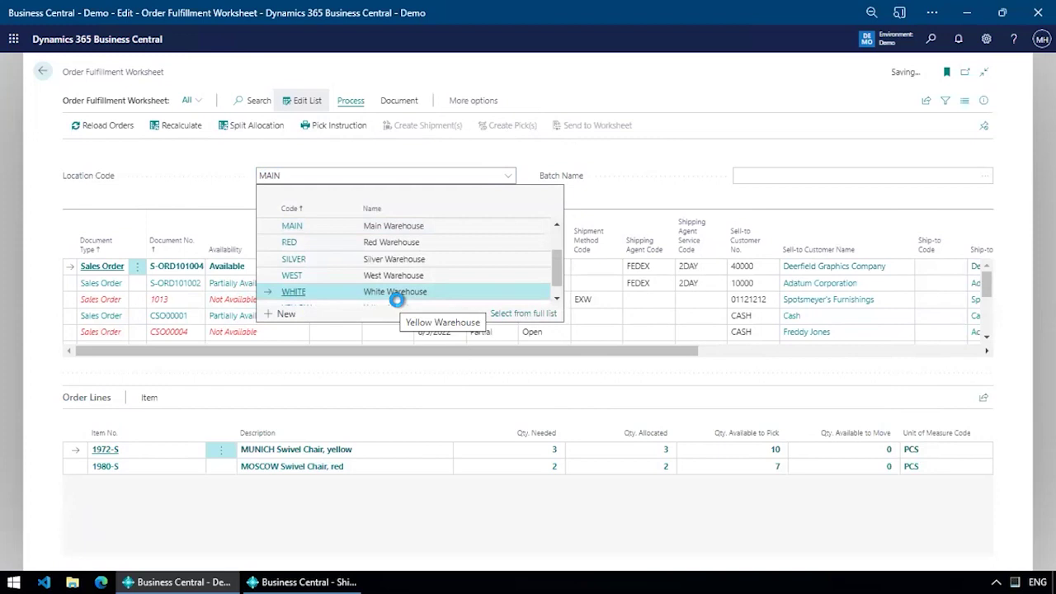
left_click(397, 299)
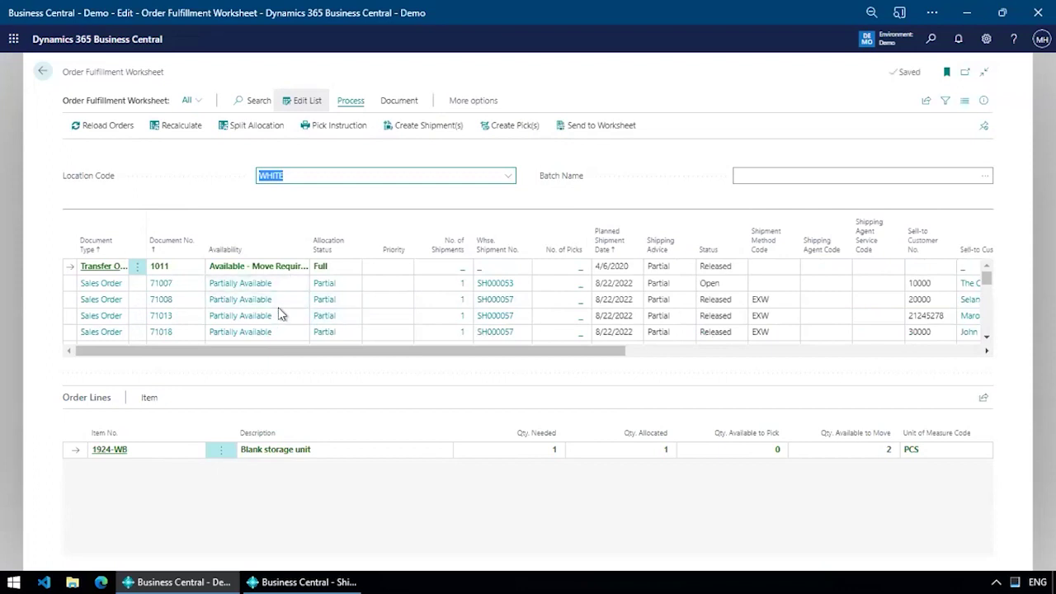
scroll(285, 305, "down", 3)
scroll(281, 310, "down", 6)
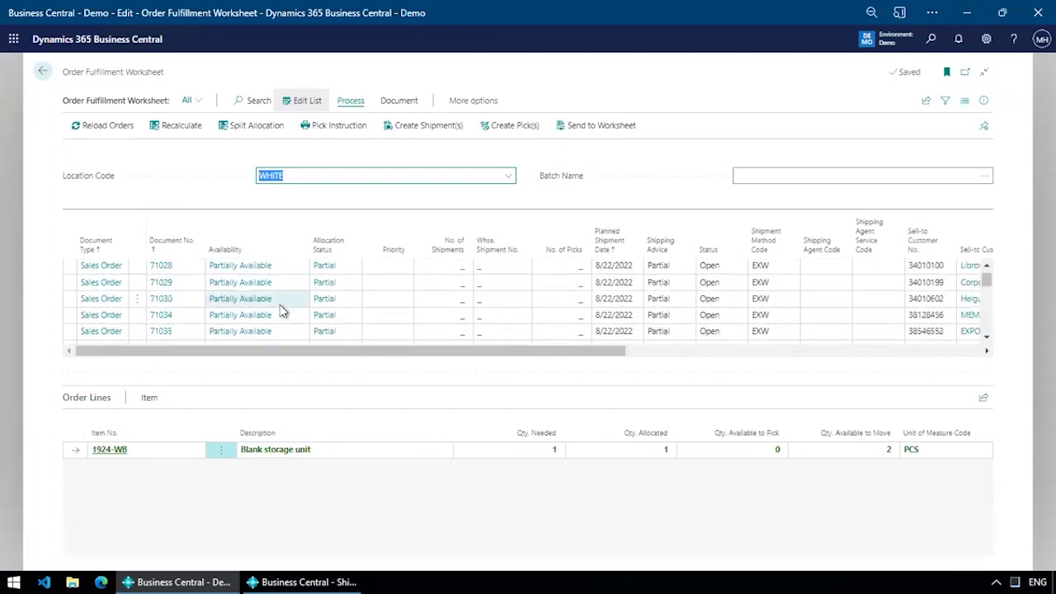
scroll(281, 310, "up", 2)
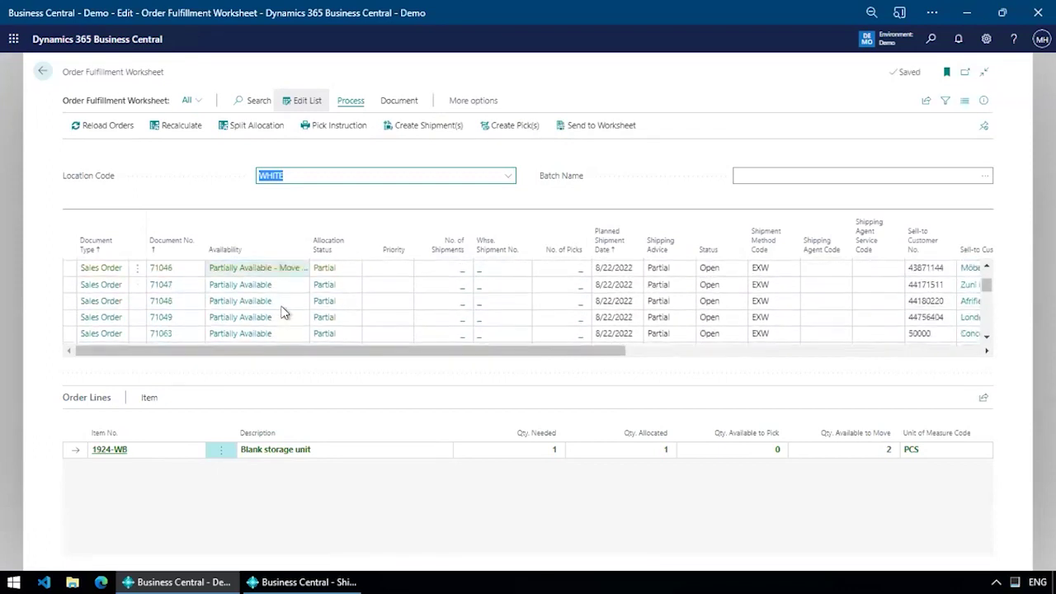
scroll(282, 312, "up", 8)
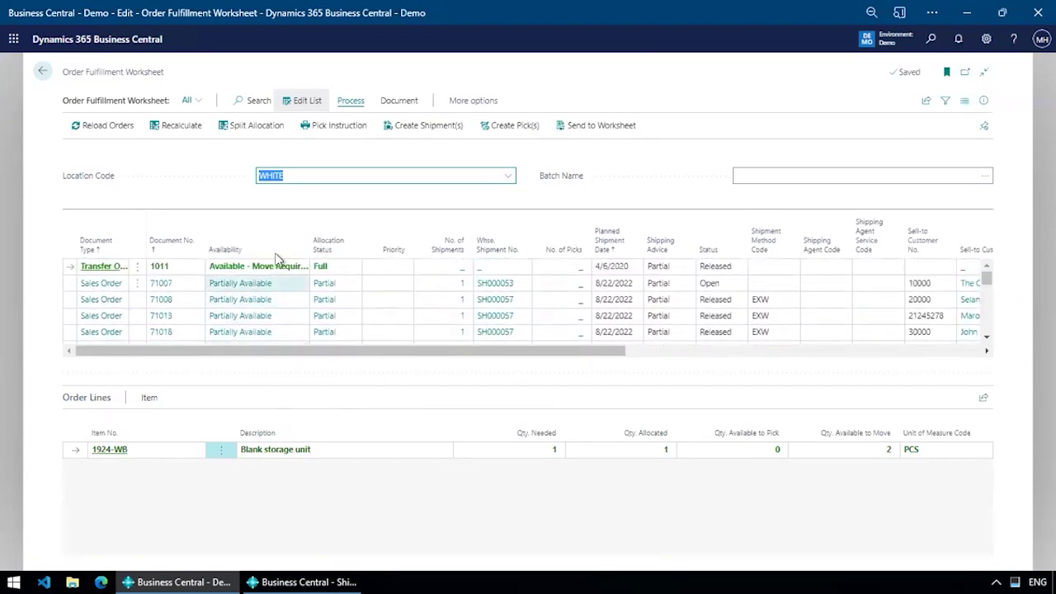
Step: Check transfer order 1011's available quantity, then mark sales orders 71026 through 71029
left_click(269, 270)
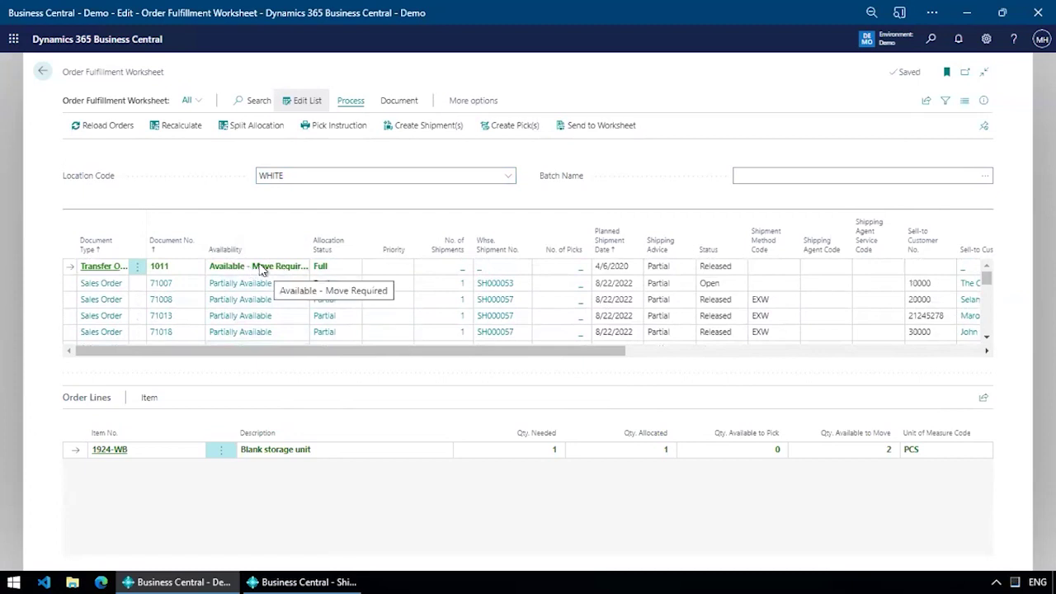
left_click(899, 452)
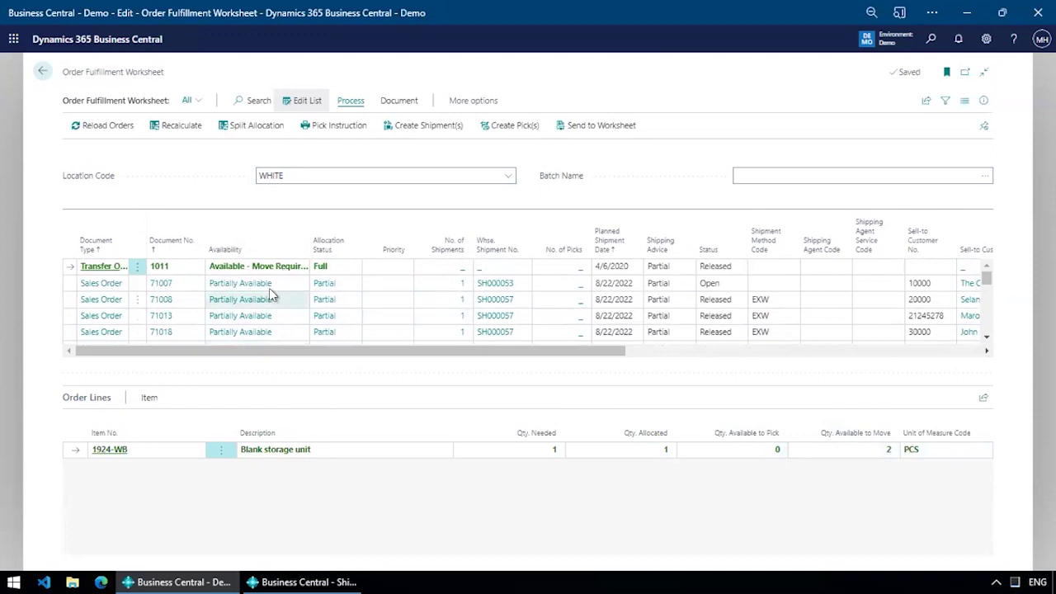
scroll(272, 296, "down", 1)
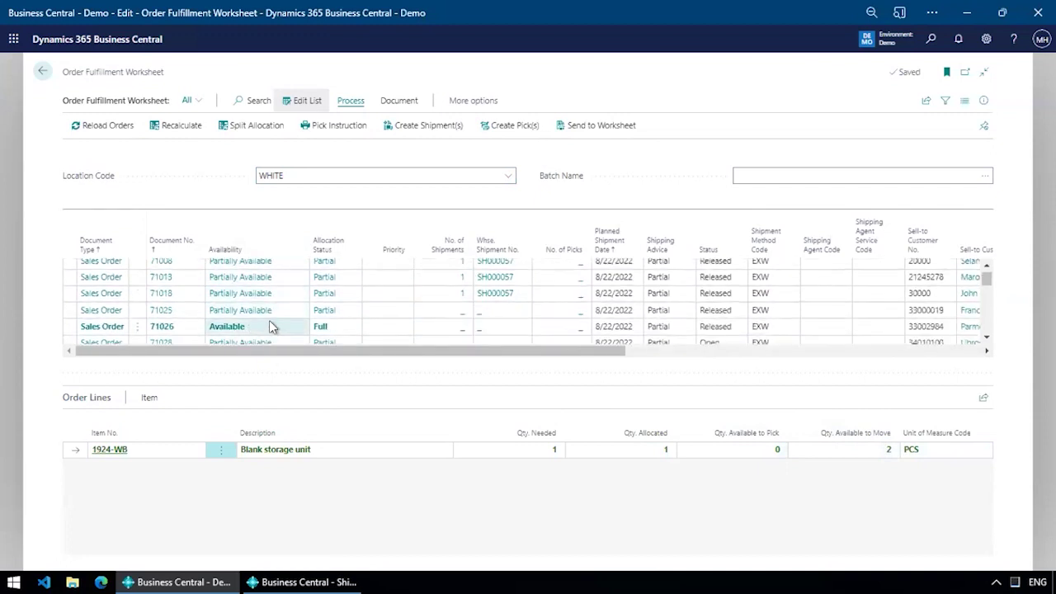
left_click(272, 323)
scroll(269, 323, "down", 1)
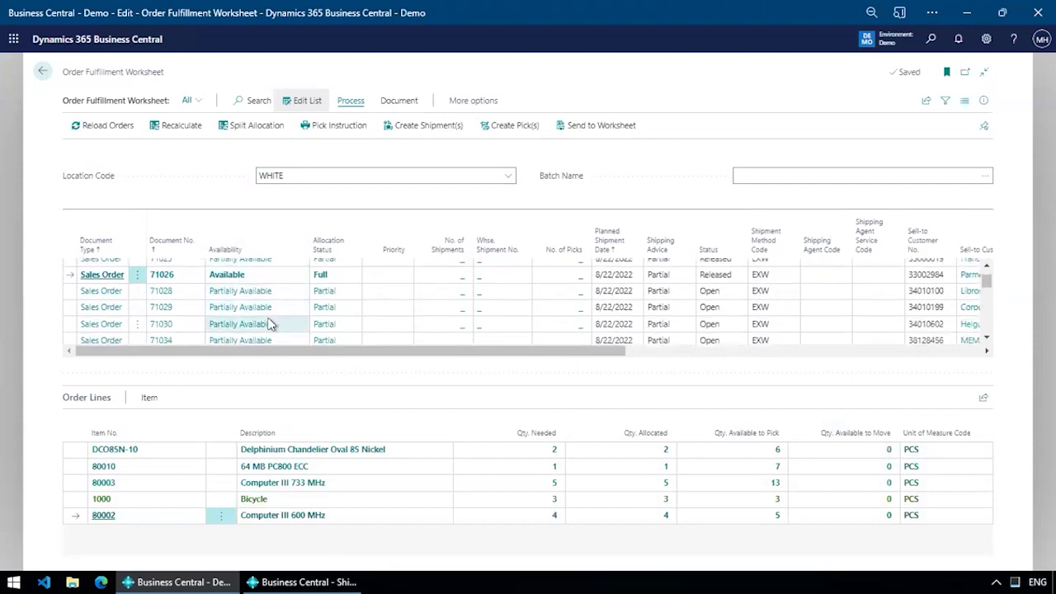
left_click(269, 310, "shift")
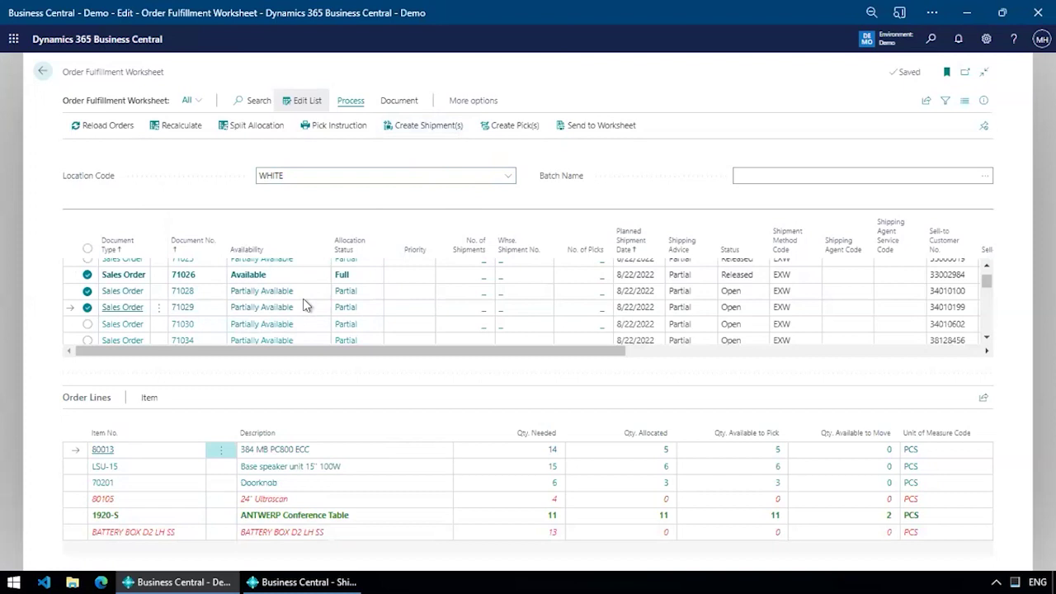
Step: Set the worksheet batch to DEFAULT after the missing-batch error on Create Pick(s)
left_click(528, 132)
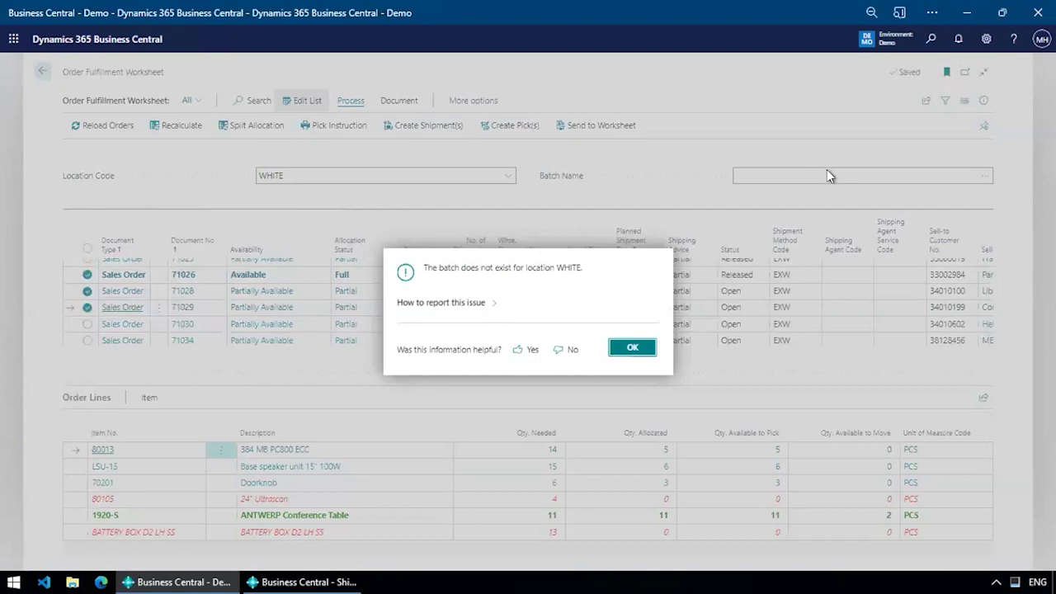
left_click(636, 348)
left_click(975, 175)
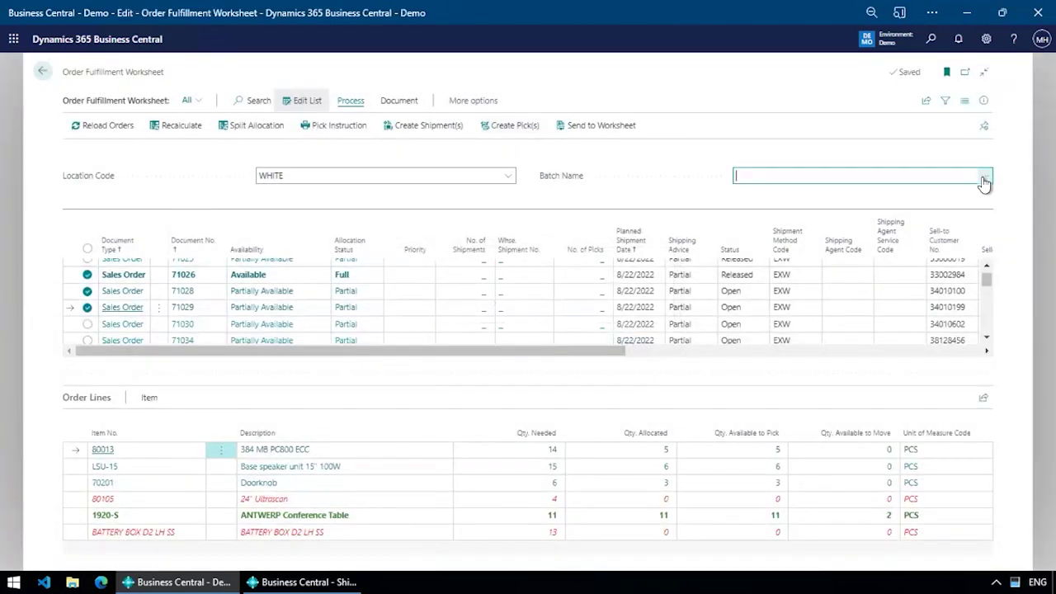
left_click(984, 180)
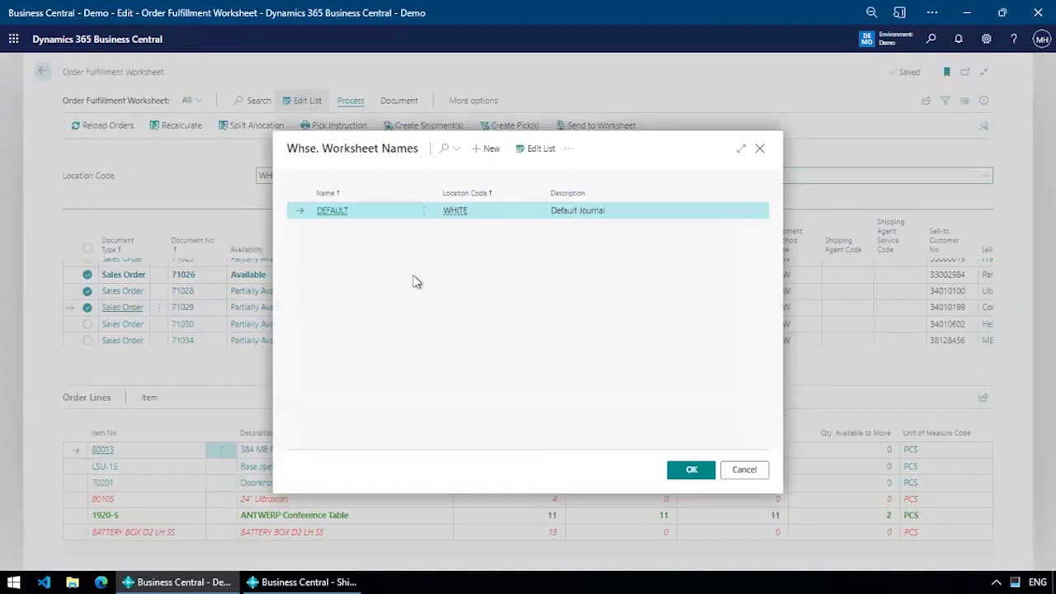
left_click(702, 476)
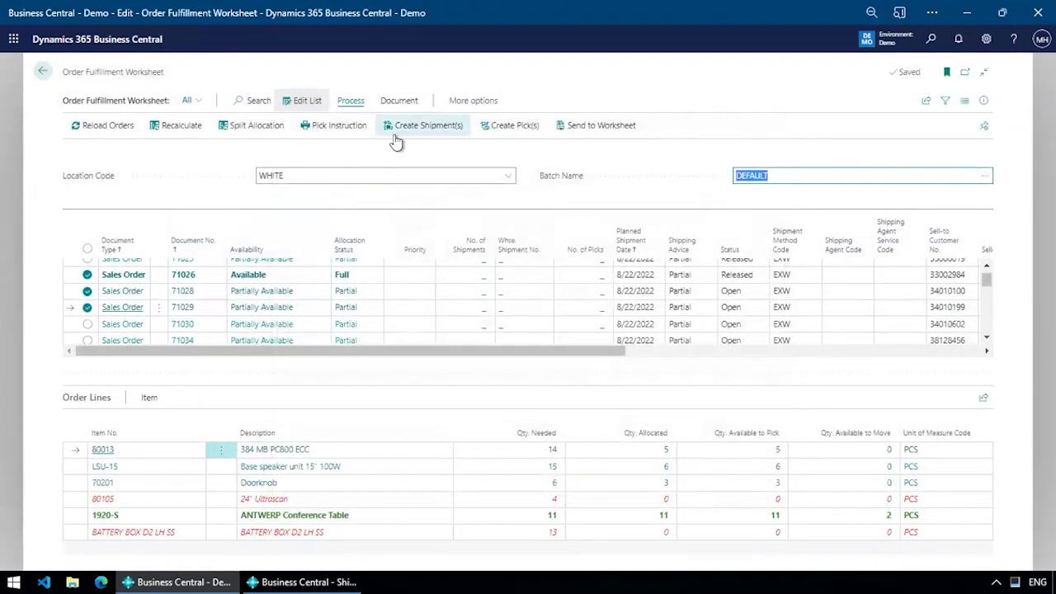
Step: Create separate warehouse shipments without address validation, cancelling pick creation
left_click(495, 130)
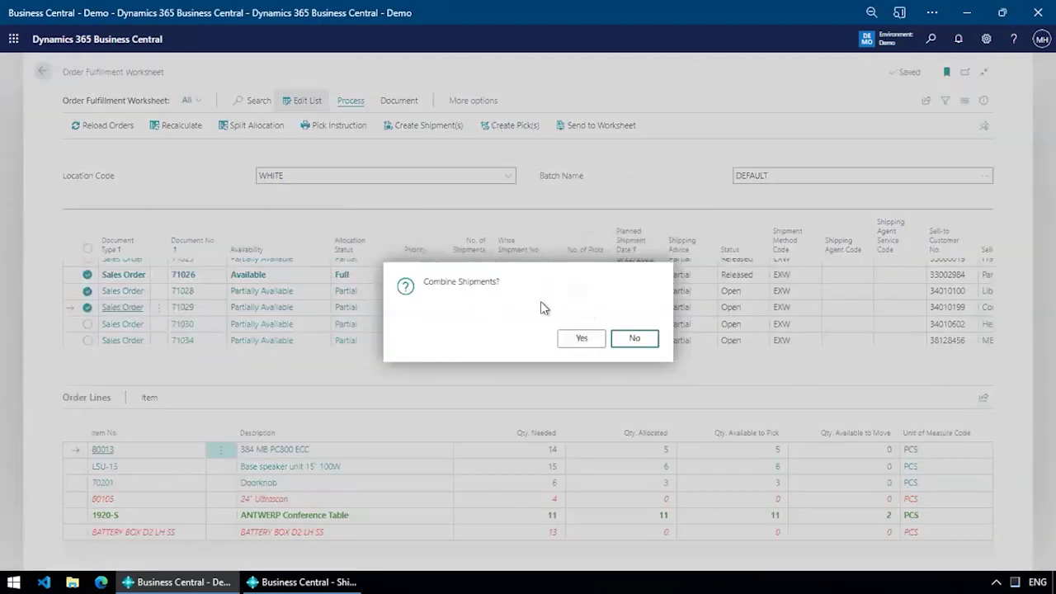
left_click(635, 340)
key("Return")
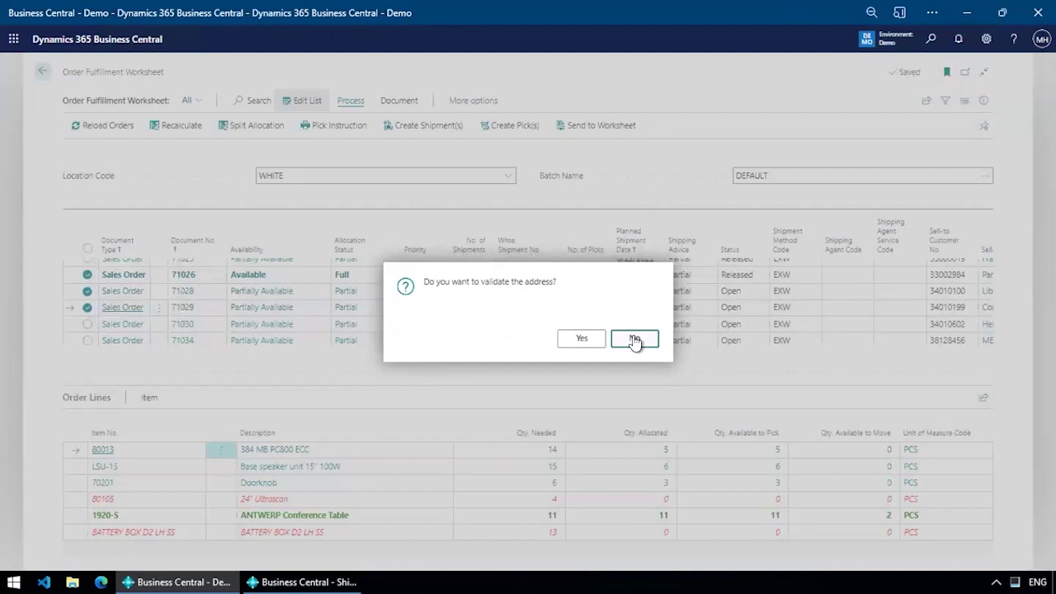
left_click(635, 340)
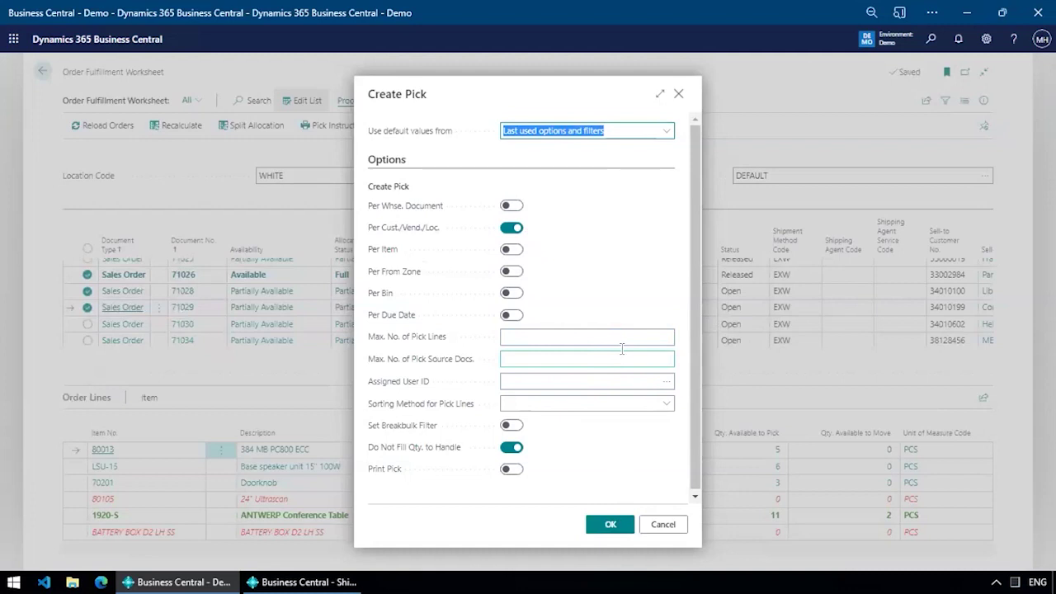
left_click(667, 528)
left_click(672, 525)
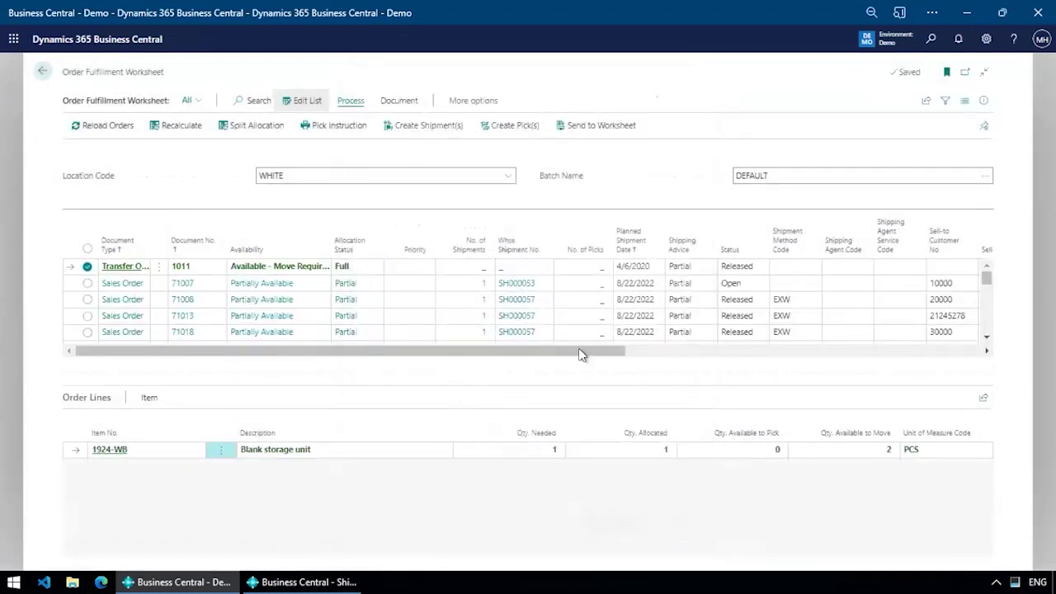
Step: Switch the worksheet location from WHITE back to MAIN and bring up the saved views list
scroll(532, 317, "down", 3)
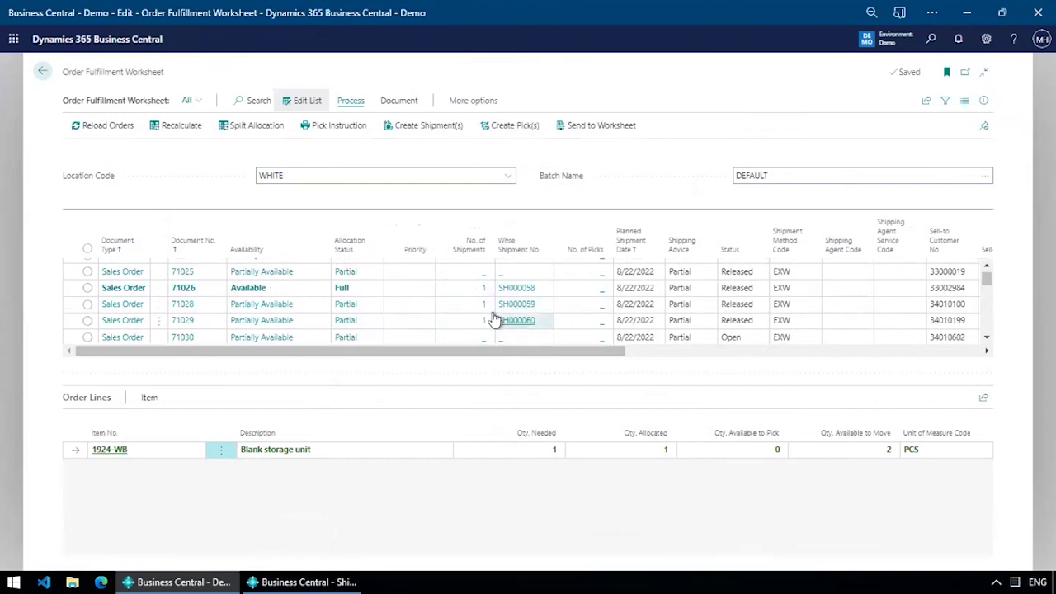
scroll(495, 320, "up", 5)
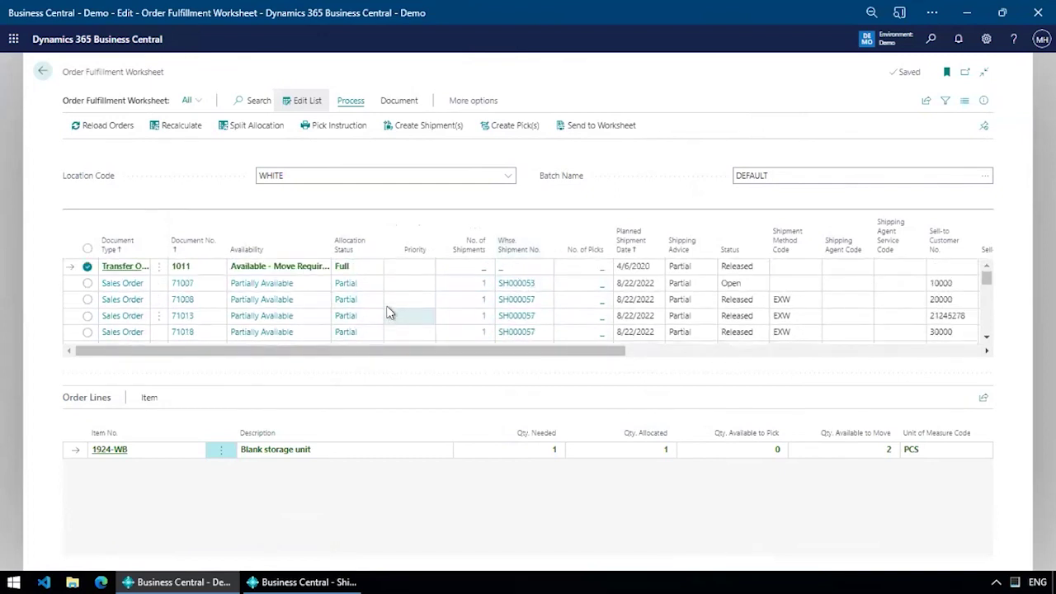
left_click(288, 283)
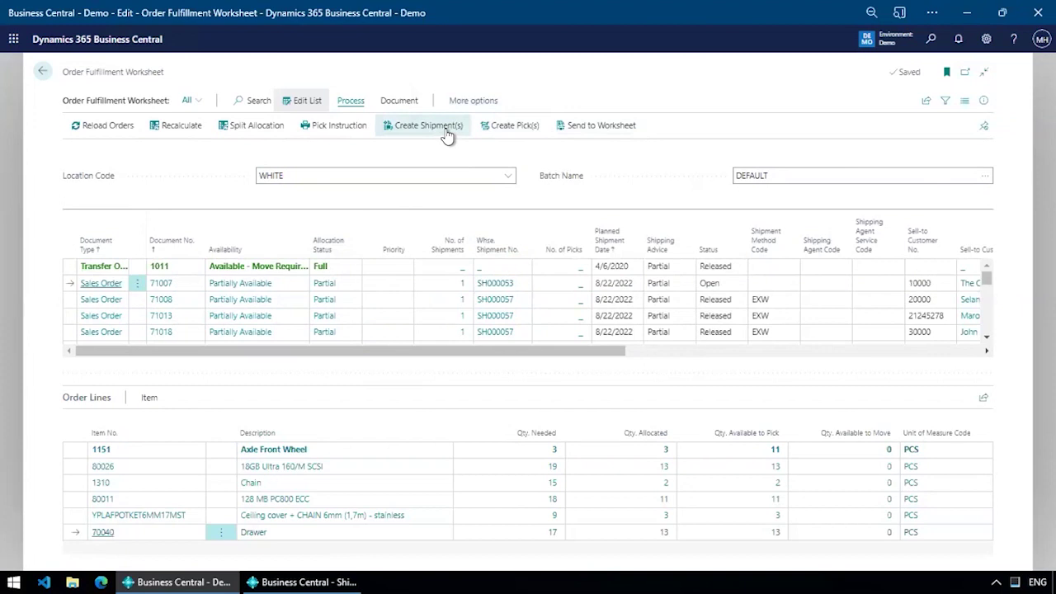
left_click(507, 181)
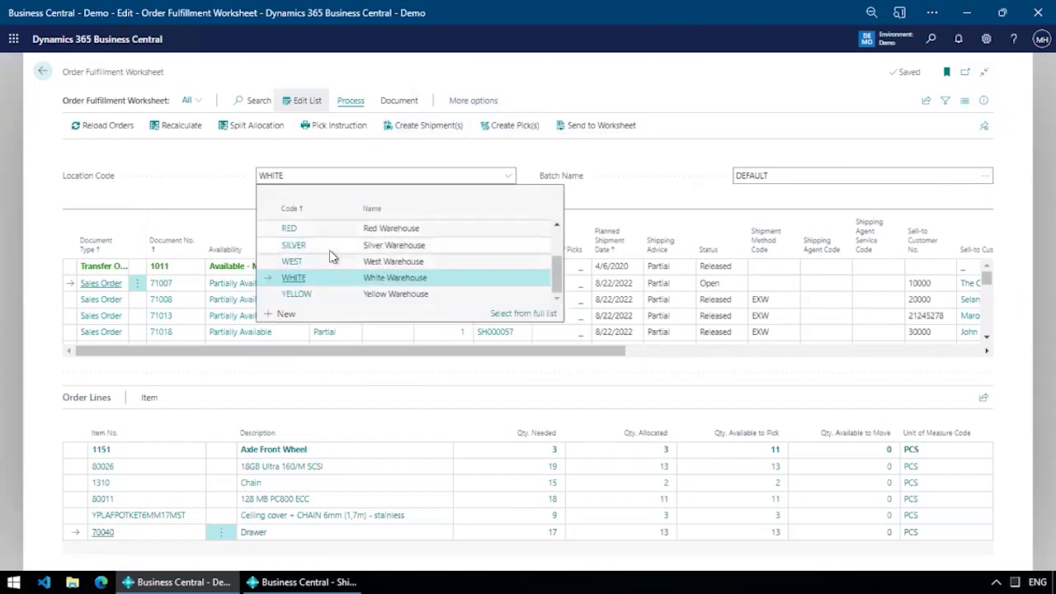
scroll(329, 250, "up", 1)
left_click(314, 250)
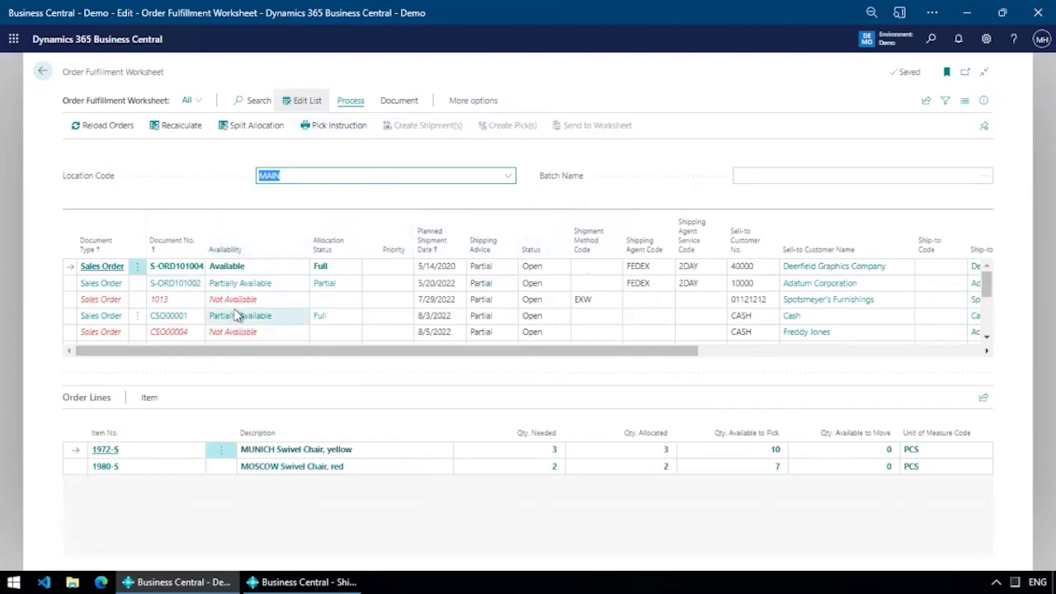
left_click(192, 102)
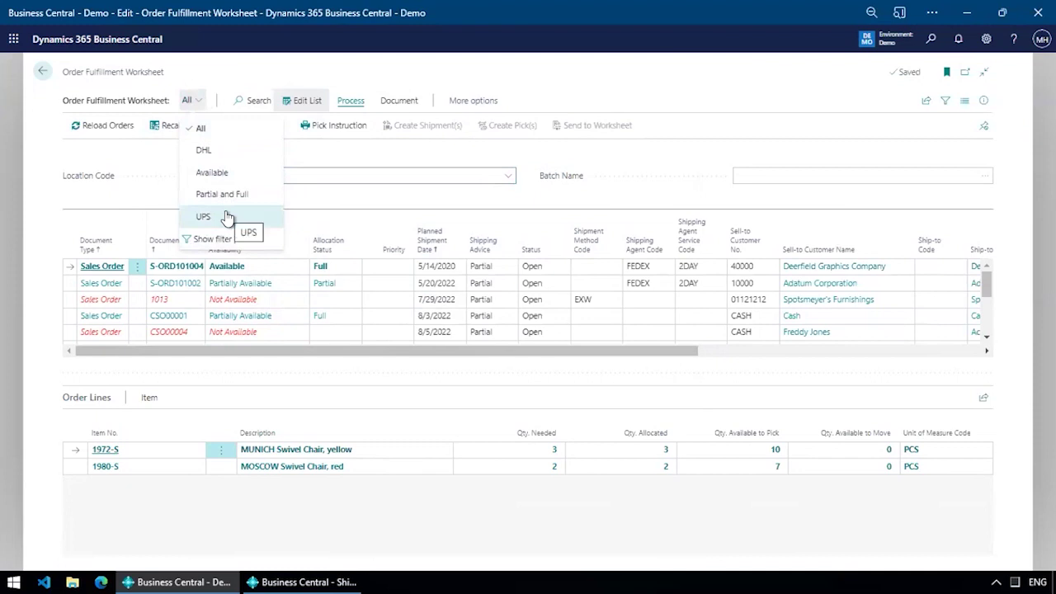
Step: Apply the UPS view, mark the first two orders and show order 1013's lines
left_click(319, 199)
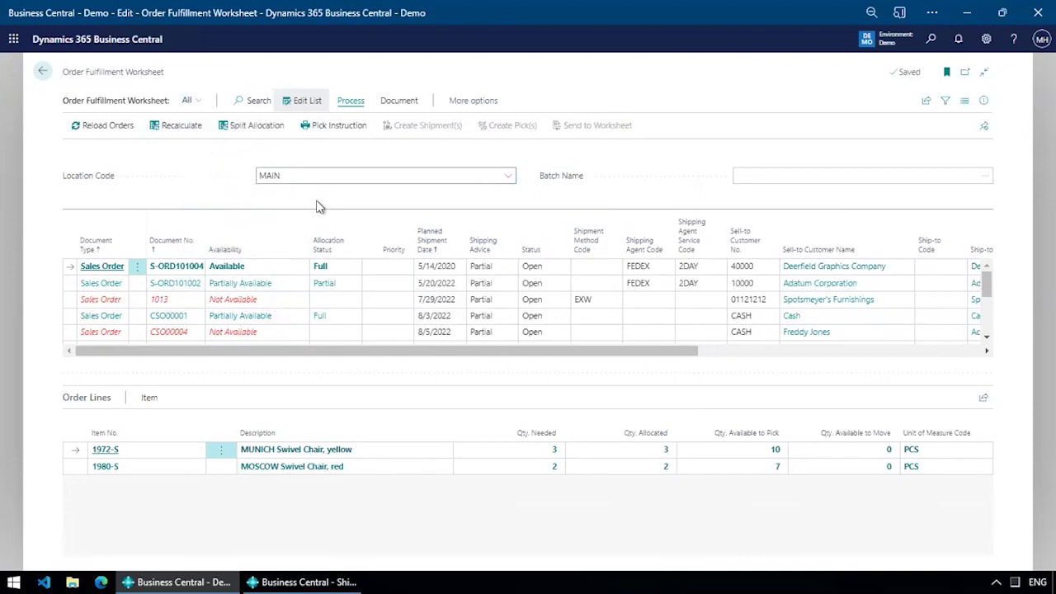
left_click(281, 285, "shift")
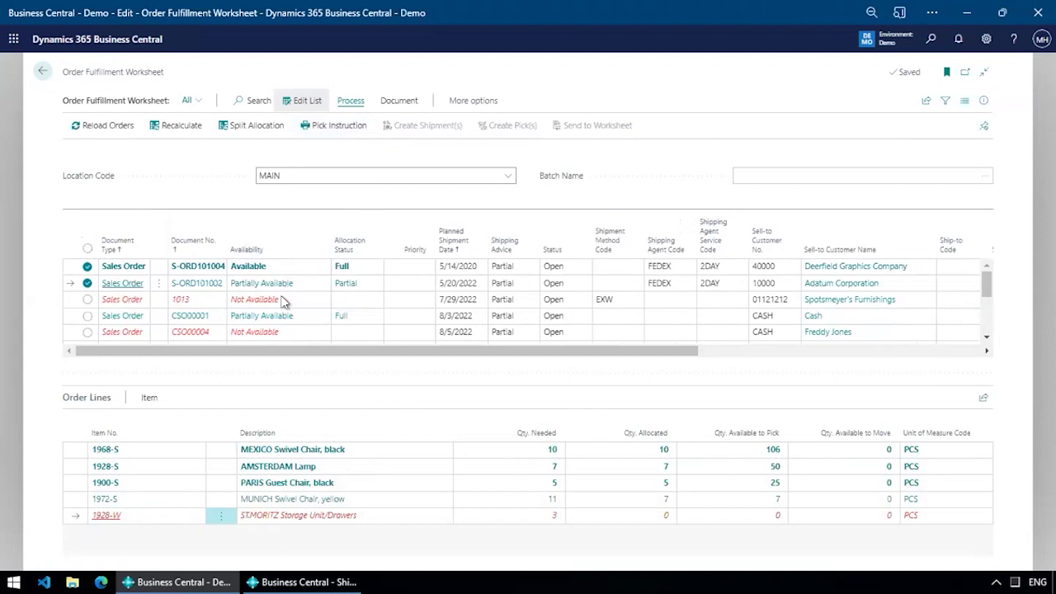
left_click(312, 303)
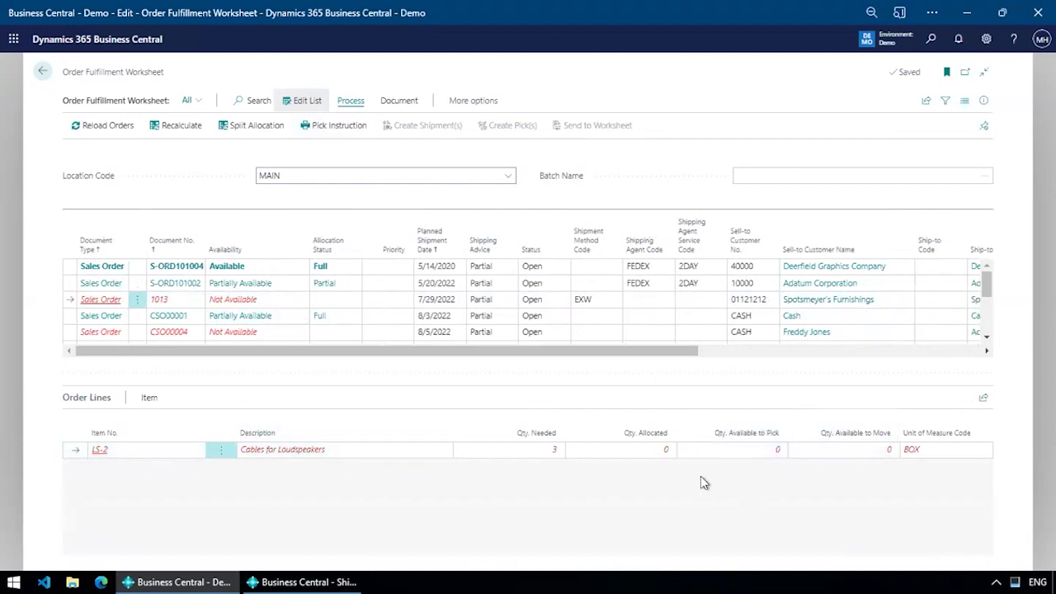
Step: Step through the lines of S-ORD101004, S-ORD101002 and 1013, then close the worksheet
left_click(251, 267)
key("Down")
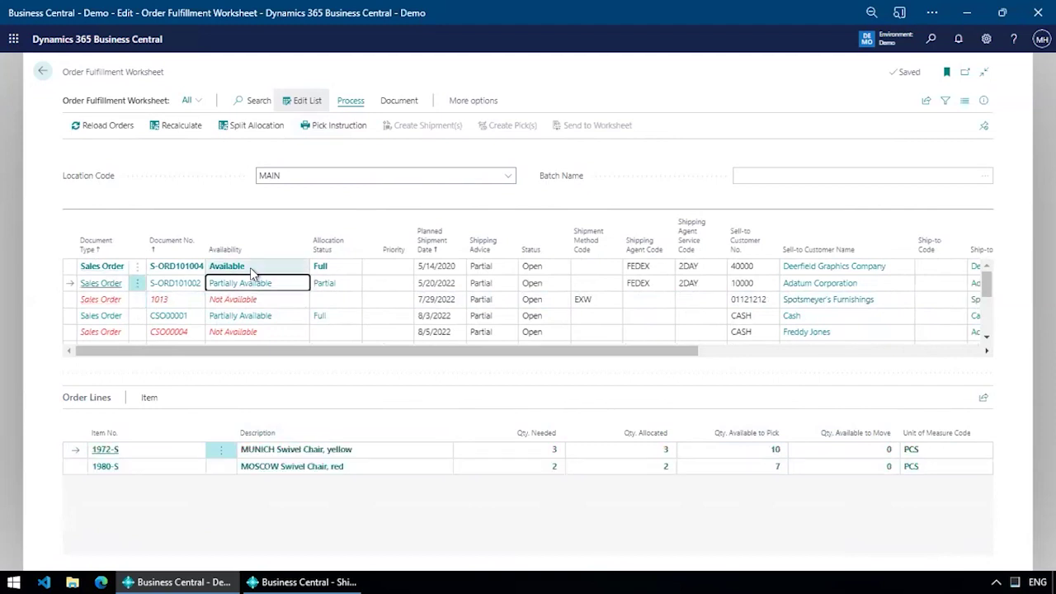
key("Down")
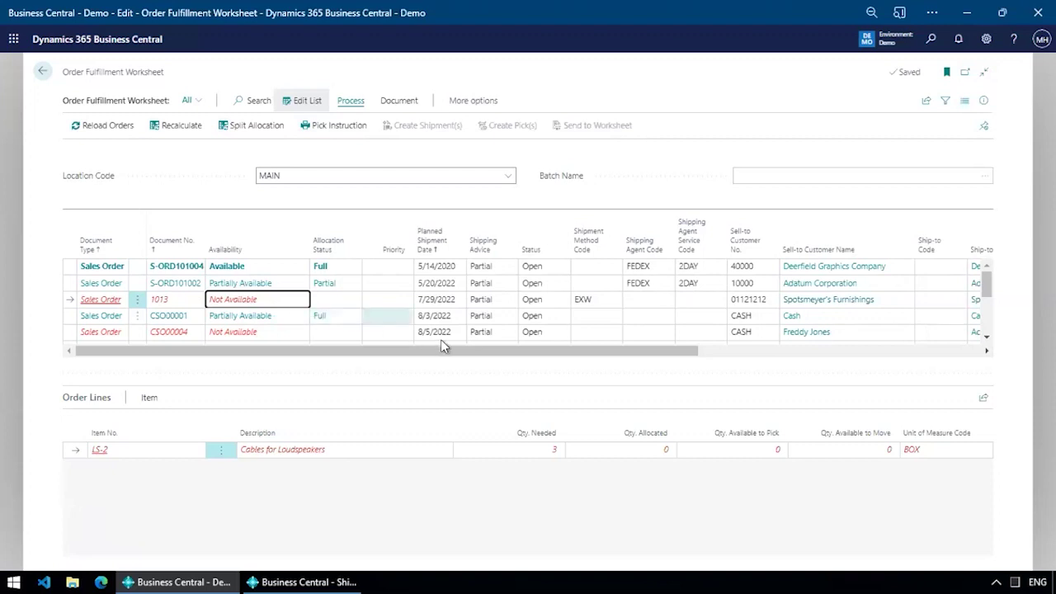
key("Escape")
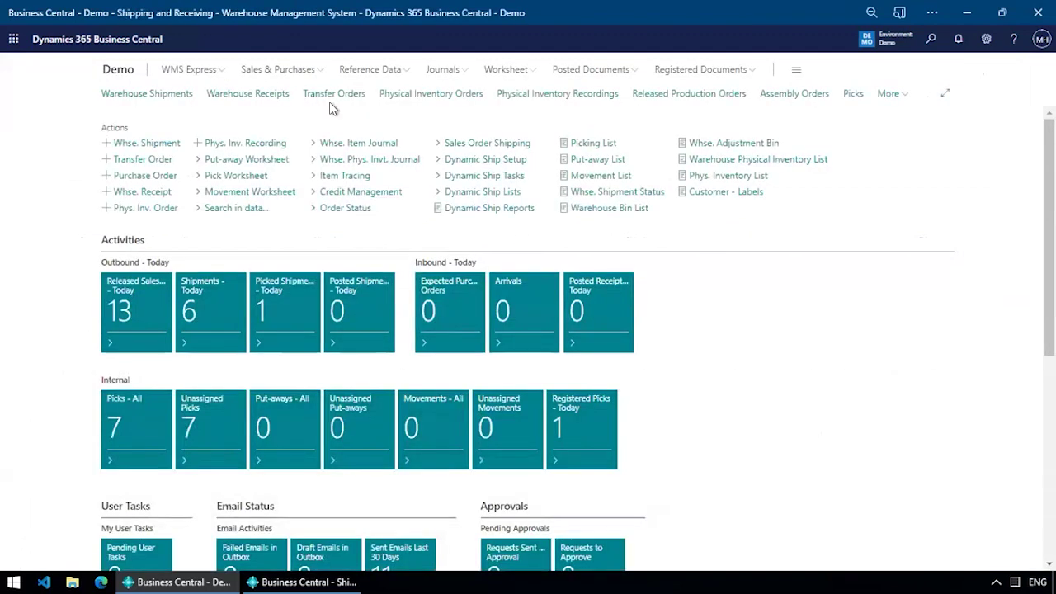
Step: Post a Receive on purchase order 106027 for 5 Cables for Loudspeakers, then return to Purchase Orders
left_click(296, 73)
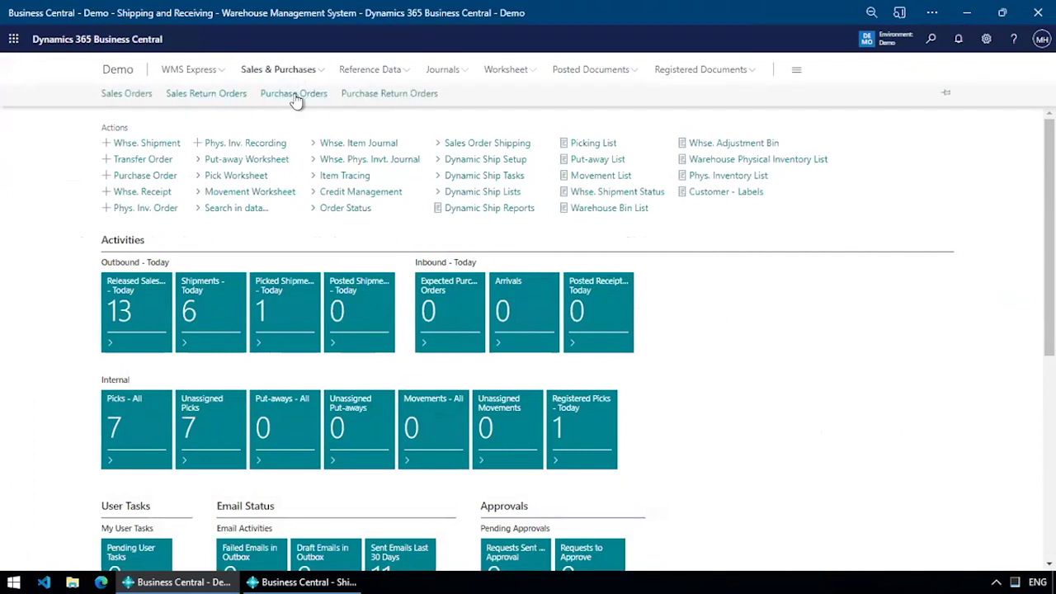
left_click(336, 157)
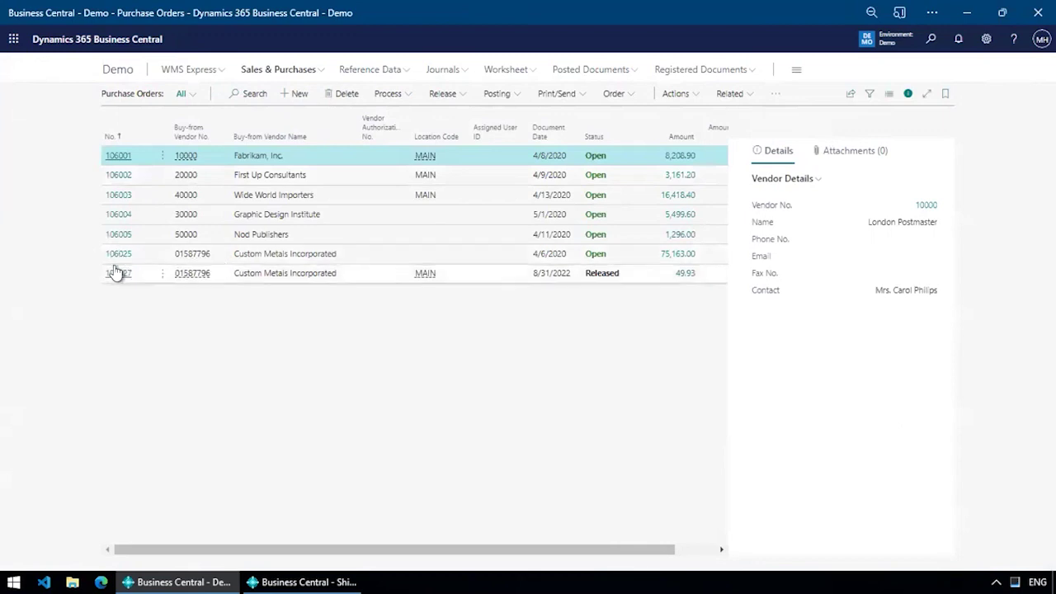
left_click(117, 273)
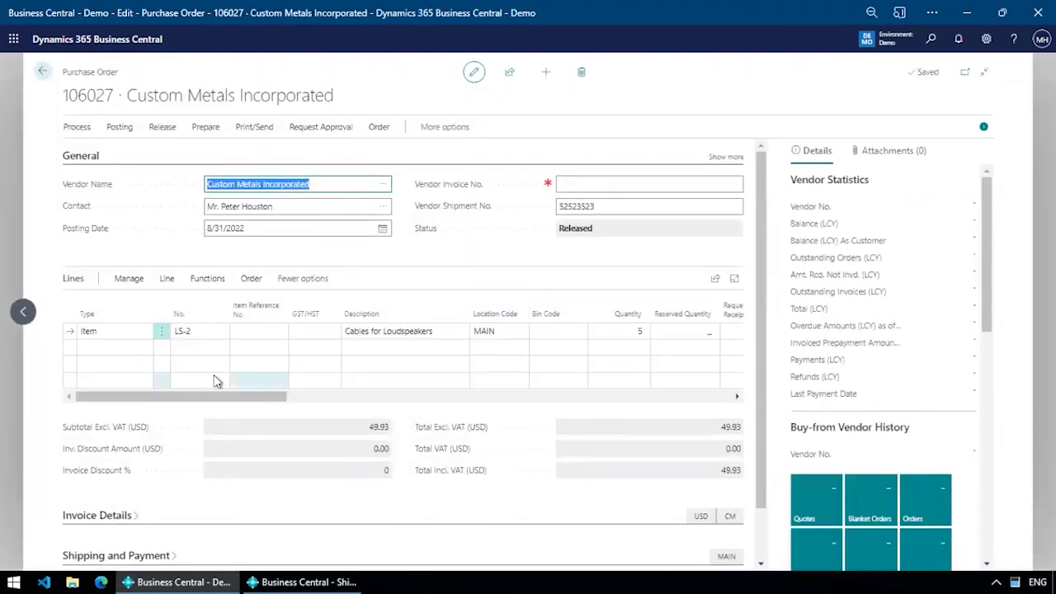
left_click_drag(245, 398, 446, 401)
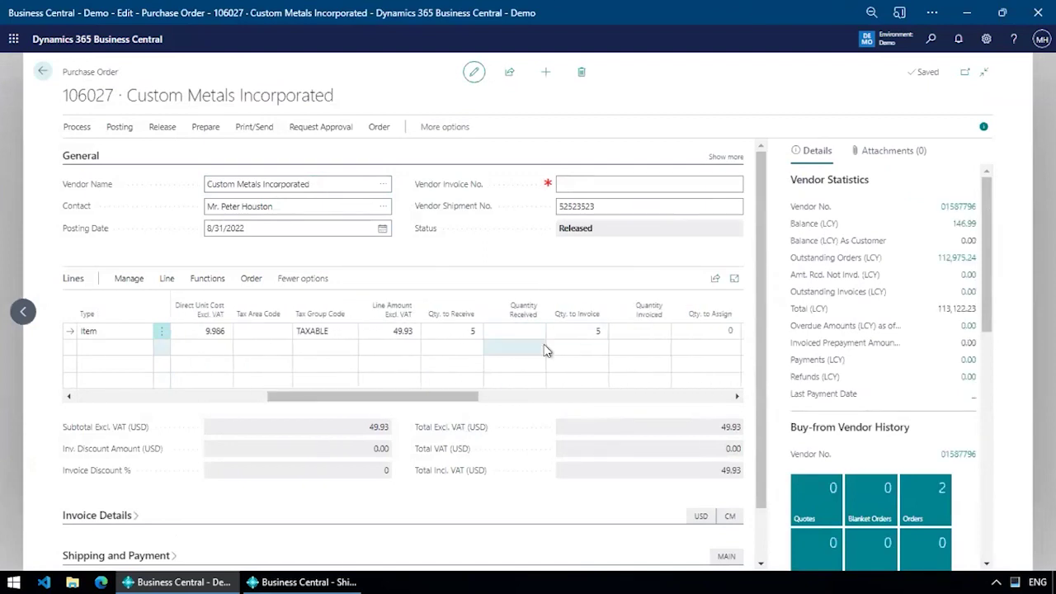
key("F9")
left_click(438, 278)
left_click(584, 357)
left_click(584, 358)
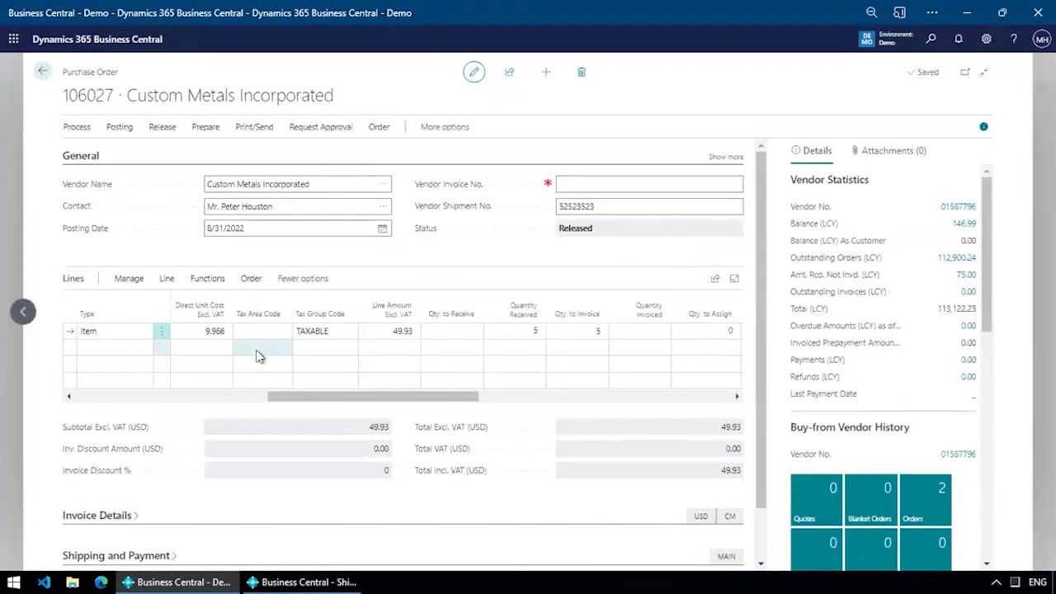
left_click(38, 73)
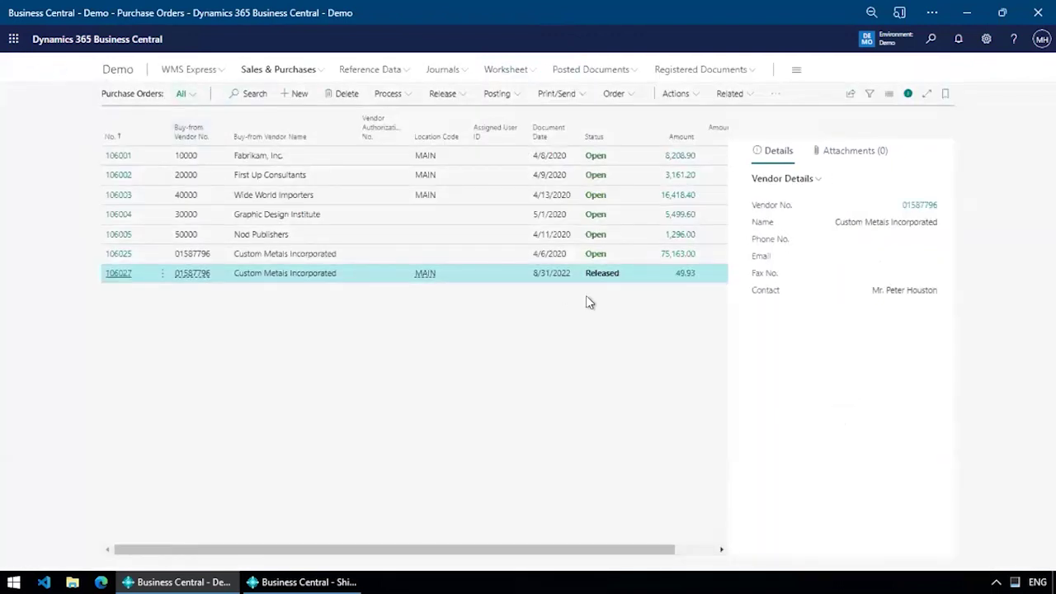
Step: Reopen the worksheet via 'ofw', confirm order 1013 shows 3 cables allocated, then switch to the CK65 emulator
key("alt+q")
type("ofw")
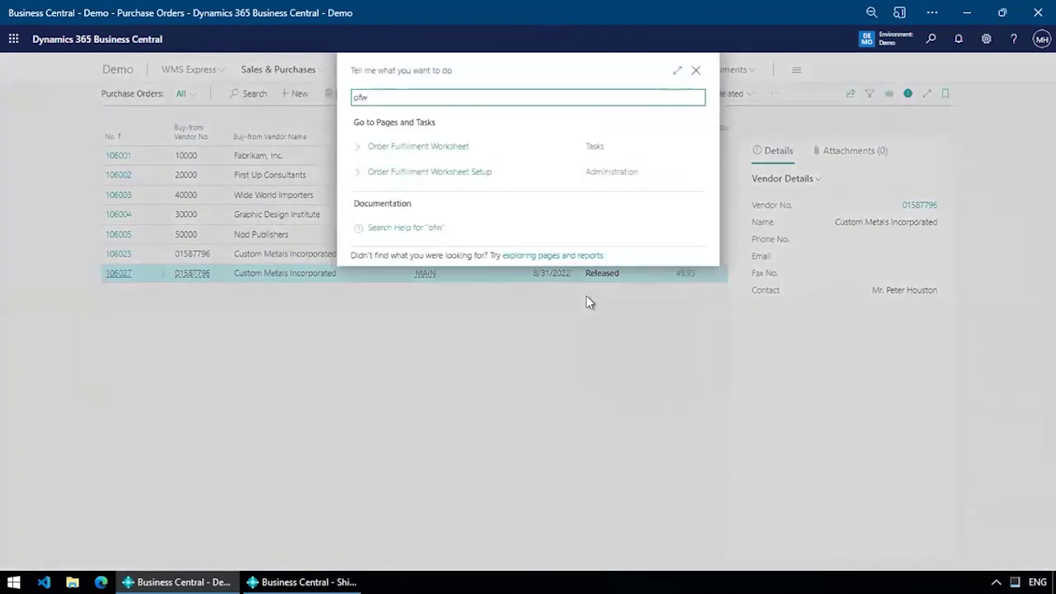
key("Return")
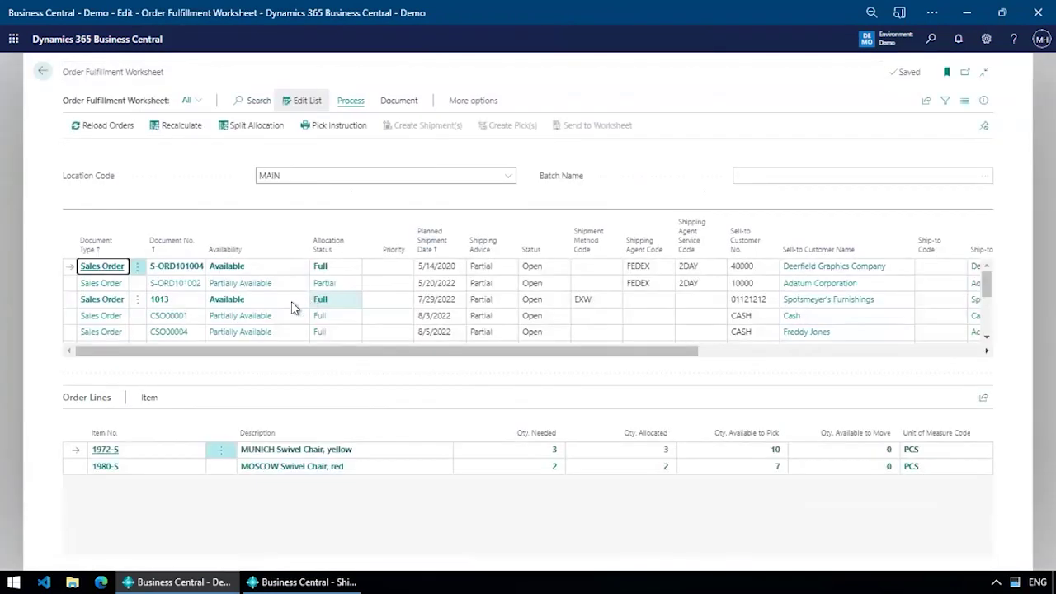
left_click(235, 301)
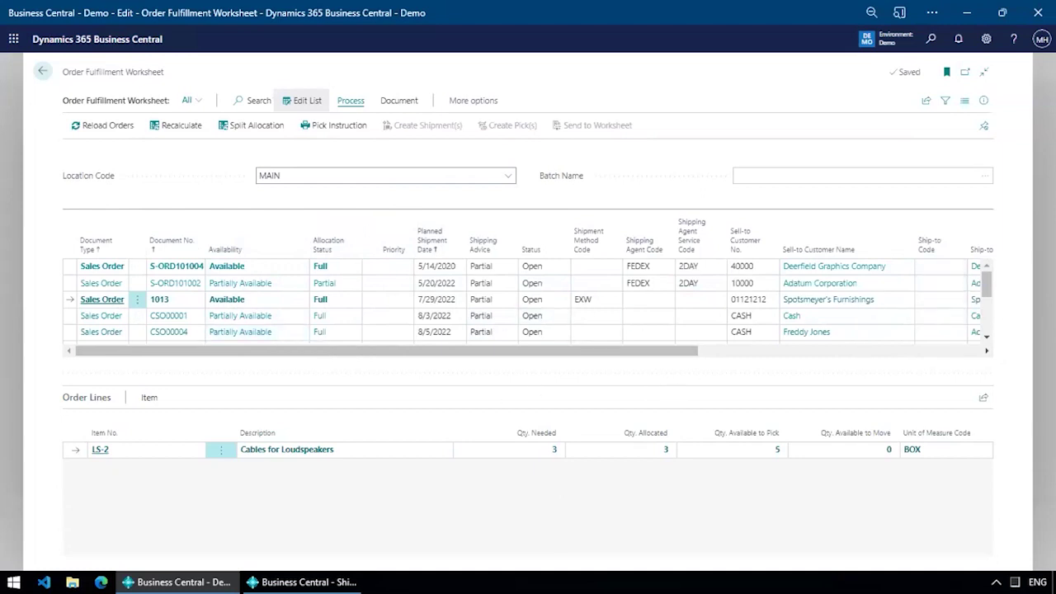
key("alt+Tab")
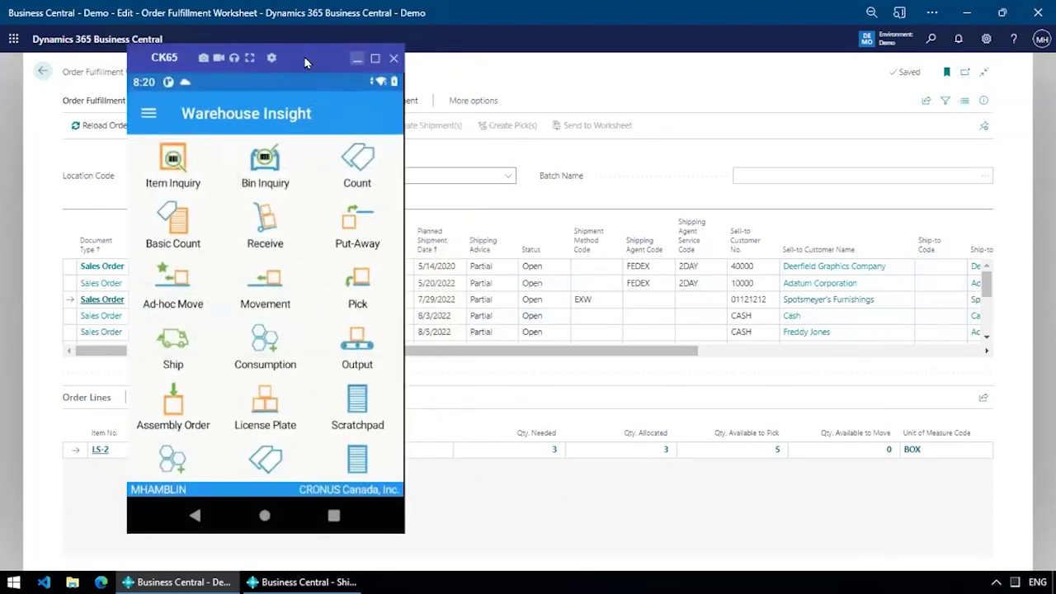
Step: Move the CK65 handheld emulator window up and to the left
left_click_drag(275, 61, 245, 62)
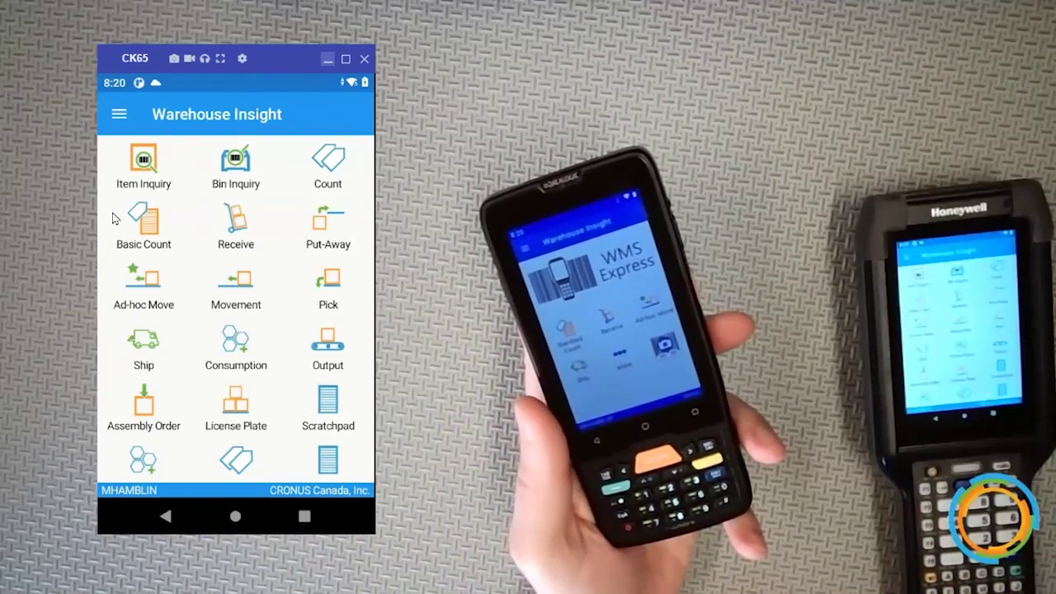
left_click_drag(284, 64, 258, 65)
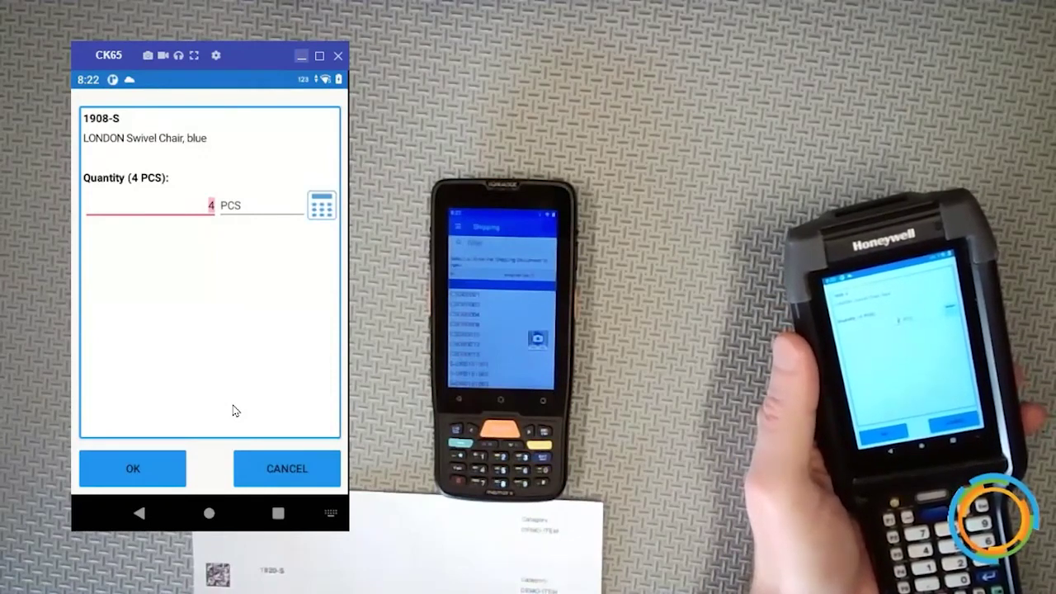
Step: Close the LONDON Swivel Chair quantity entry and minimize the handheld emulator
key("Escape")
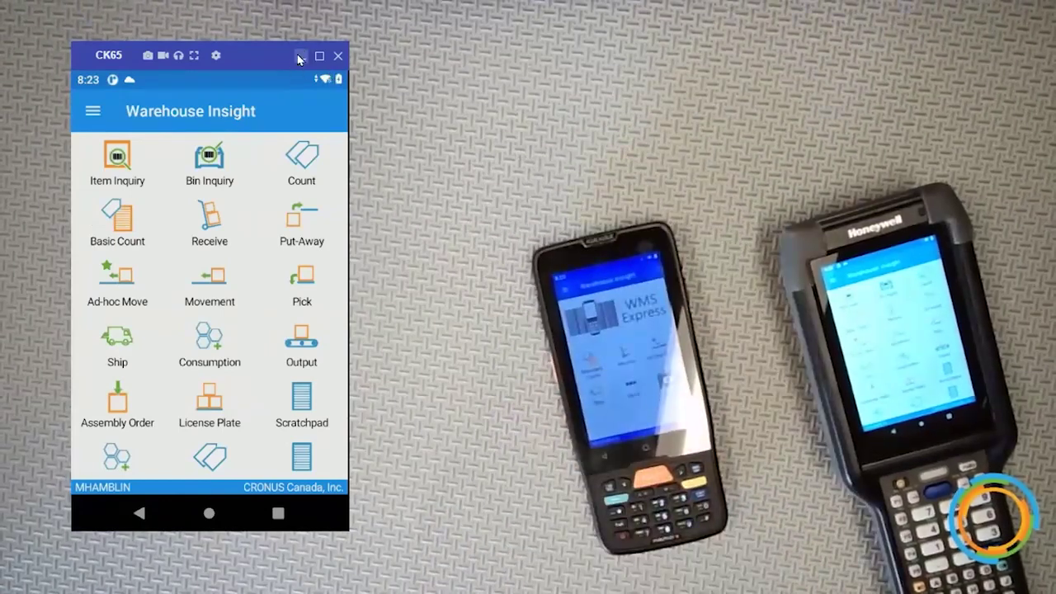
left_click(303, 55)
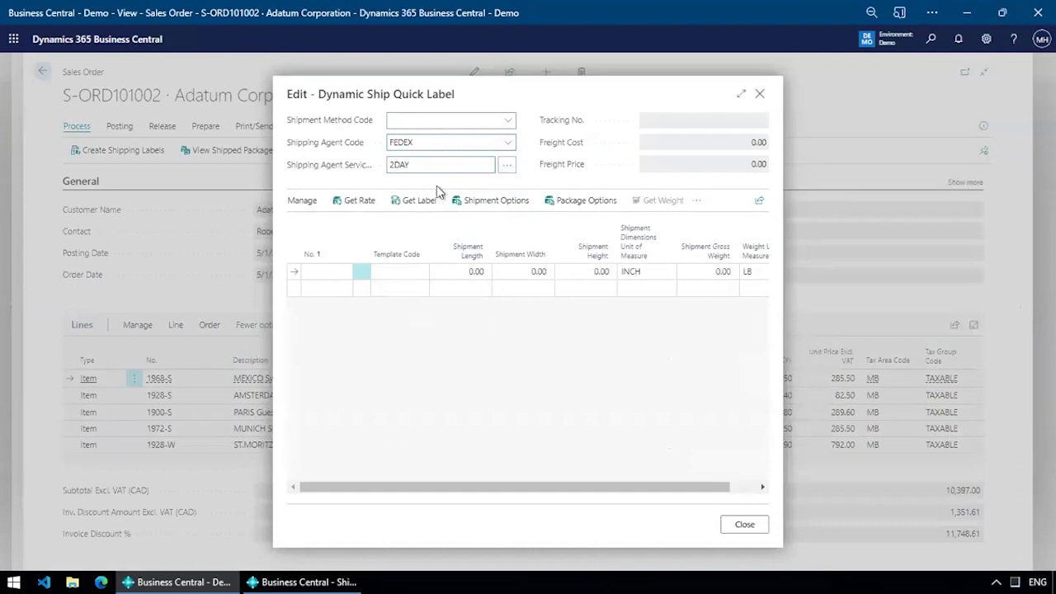
Step: Select the first package's Length field on the FEDEX 2DAY quick label
left_click(457, 271)
Step: Enter the first package as 10 × 12 × 6 in with gross weight 5 LB
type("1")
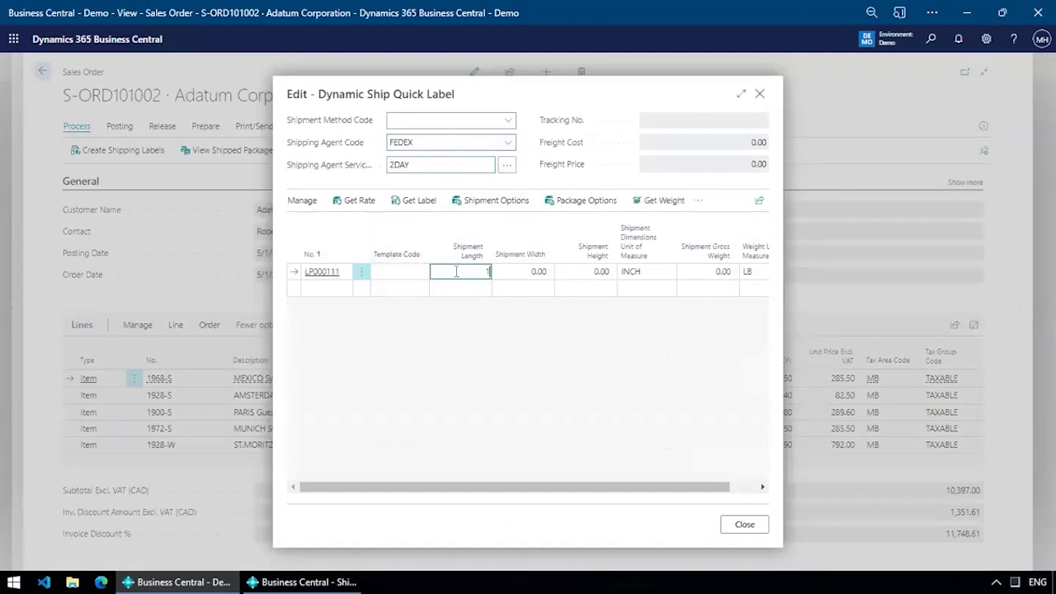
type("0")
key("Tab")
type("12")
key("Tab")
type("6")
key("Tab")
key("Tab")
type("5")
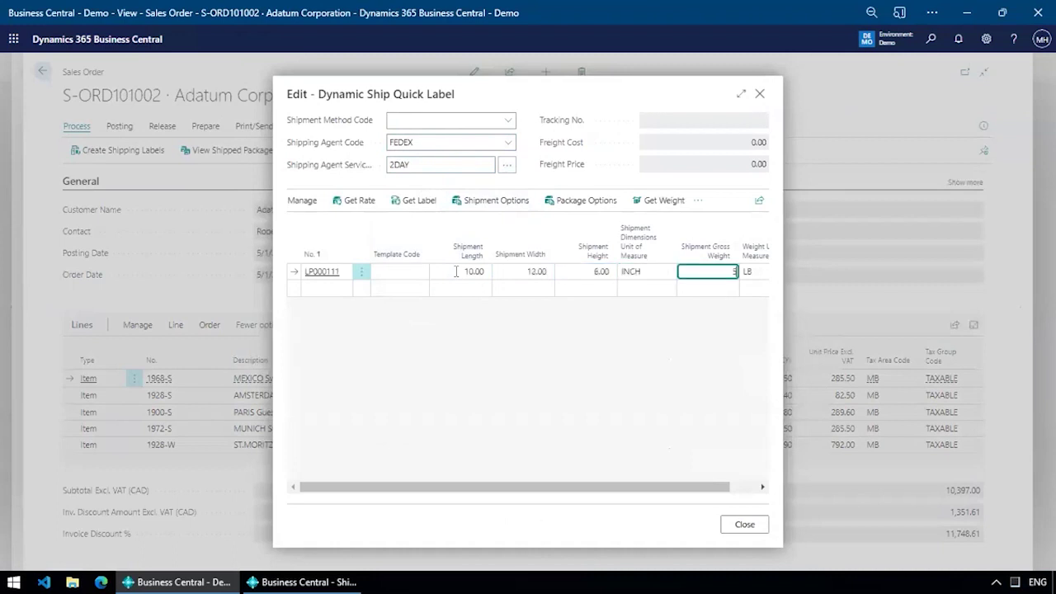
key("Tab")
key("shift+Tab")
key("shift+Tab")
key("shift+Tab")
key("shift+Tab")
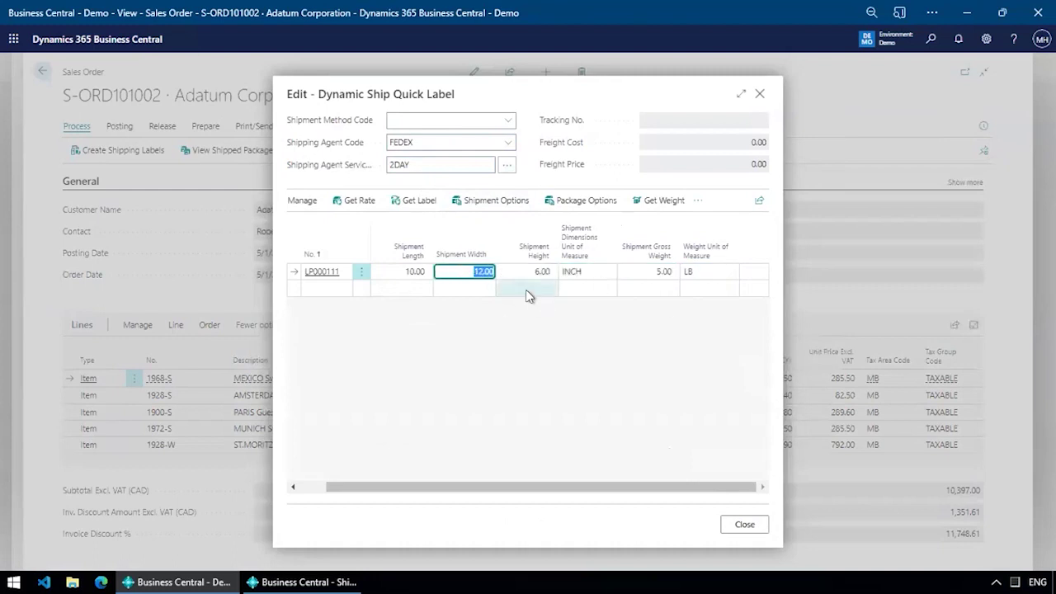
key("shift+Tab")
Step: Add a second package line of 11 × 12 × 5 in, gross weight 5 LB
key("Down")
type("11")
key("Tab")
type("12")
key("Tab")
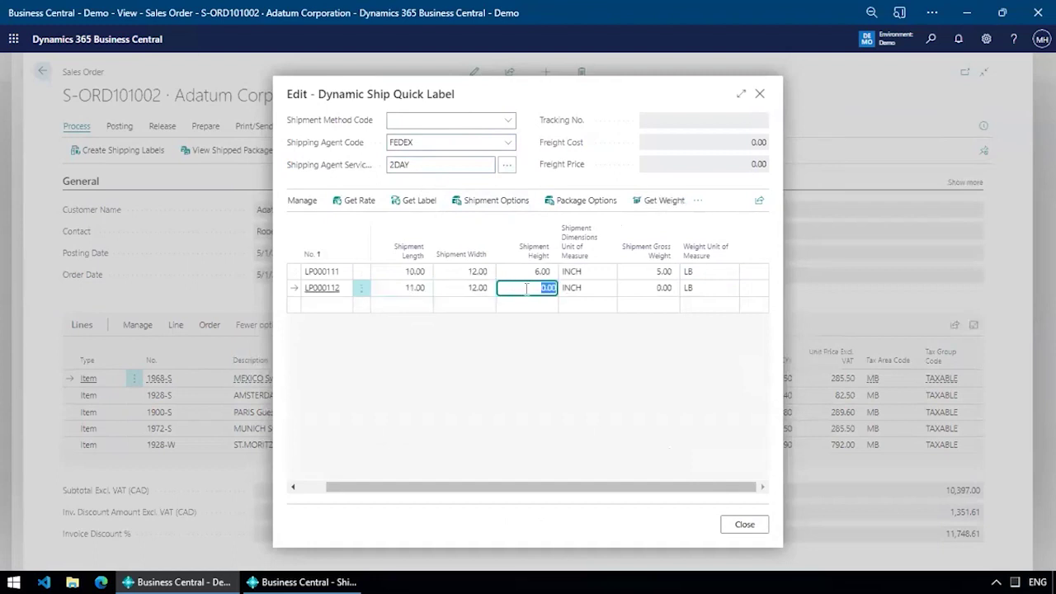
type("5")
key("Tab")
key("Tab")
type("5")
key("Up")
key("Tab")
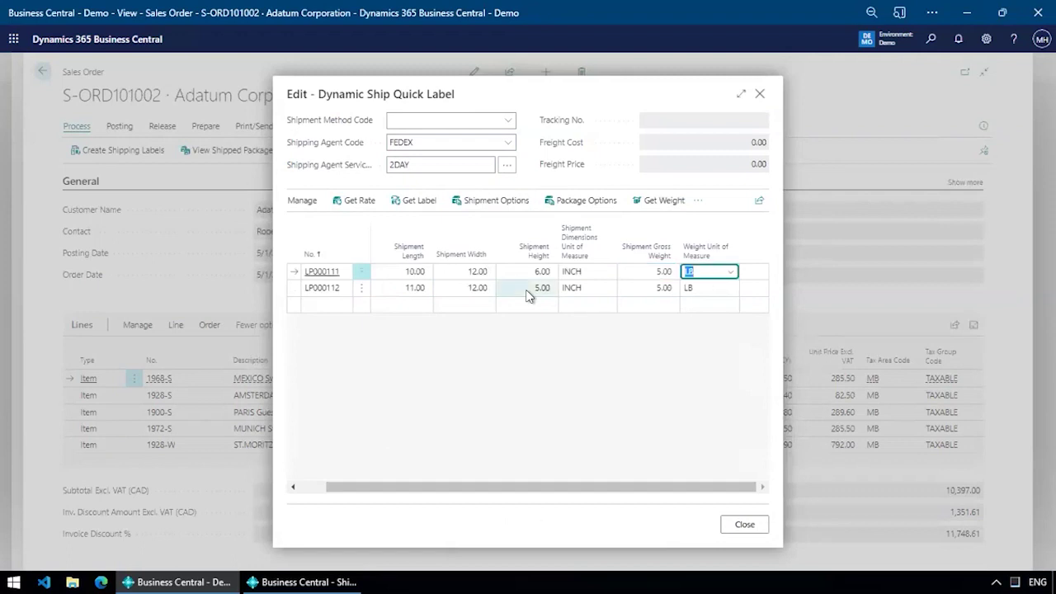
key("shift+Tab")
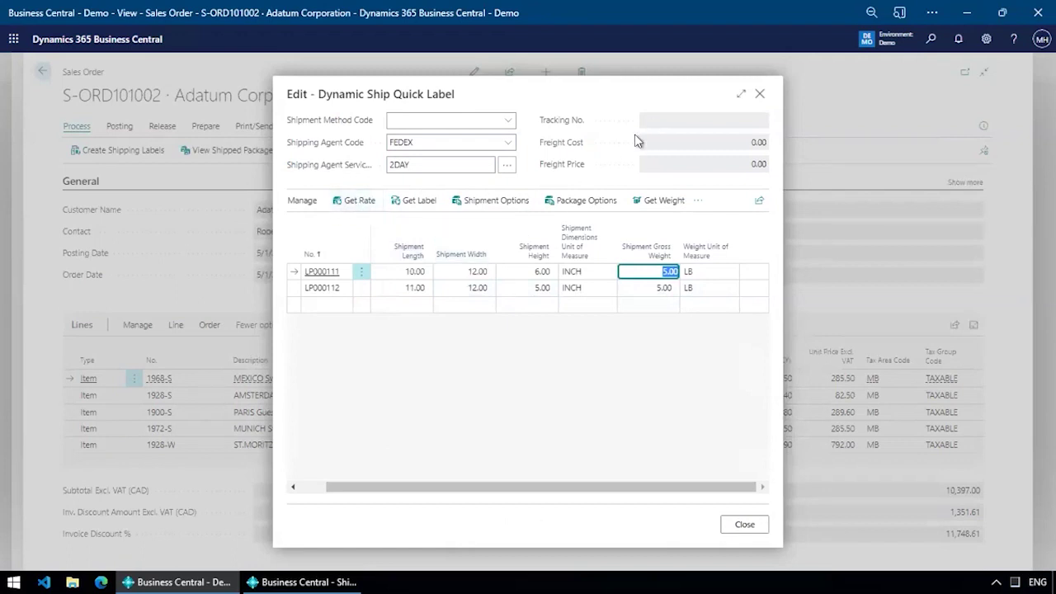
Step: Generate the FedEx carrier labels for both packages and preview the 4x6 label PDF
left_click(432, 206)
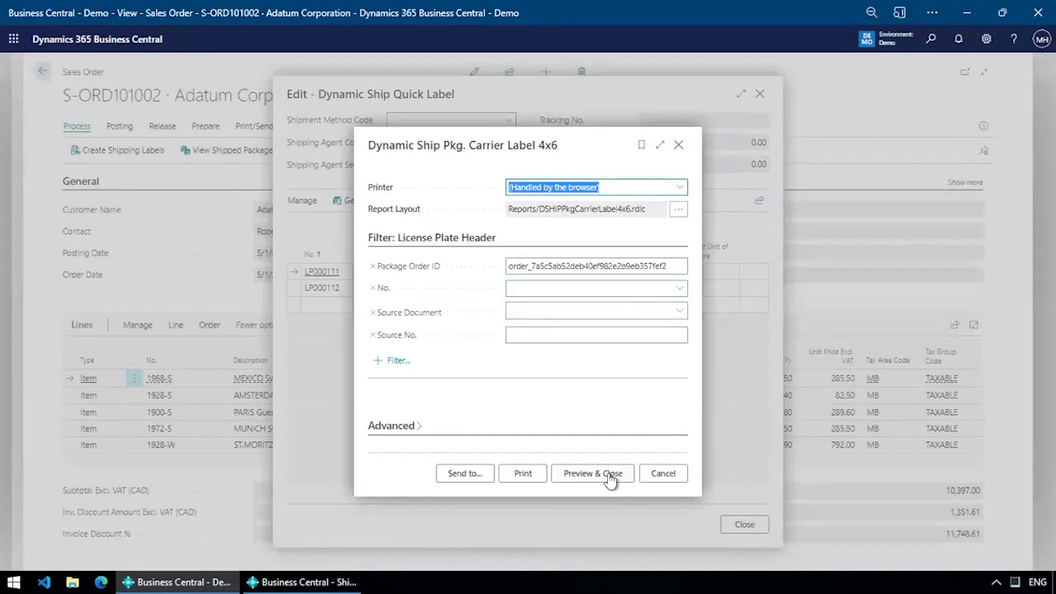
left_click(611, 477)
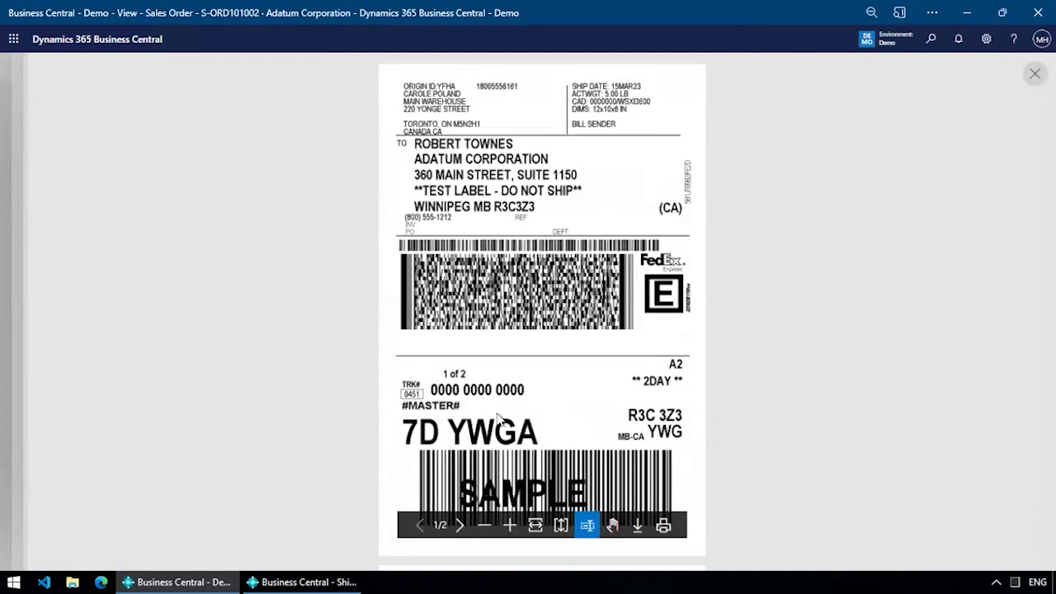
Step: View the second package's label, then close the PDF preview and the quick label dialog
left_click(460, 524)
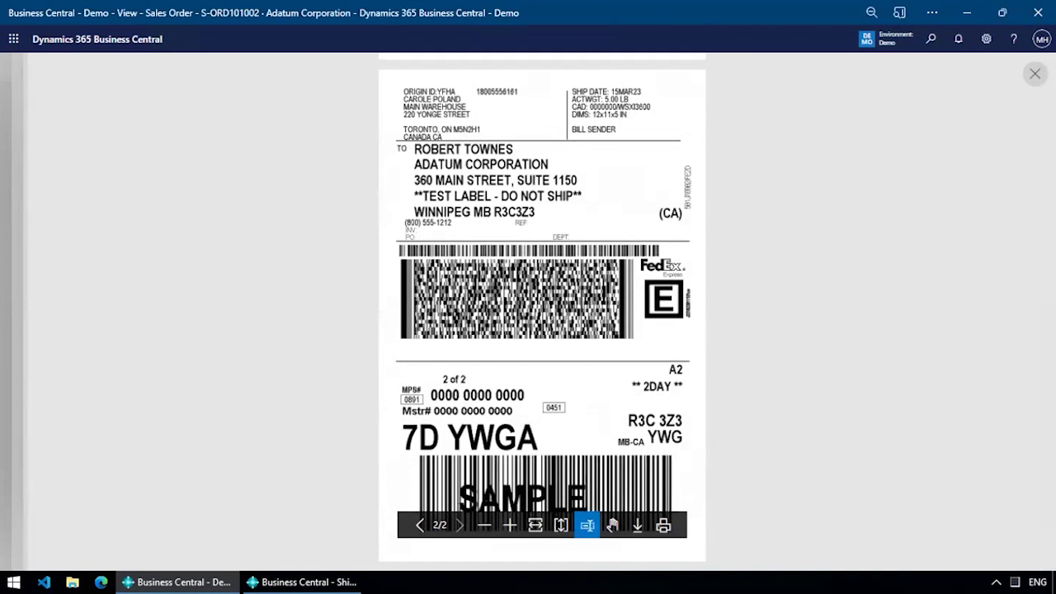
left_click(1035, 73)
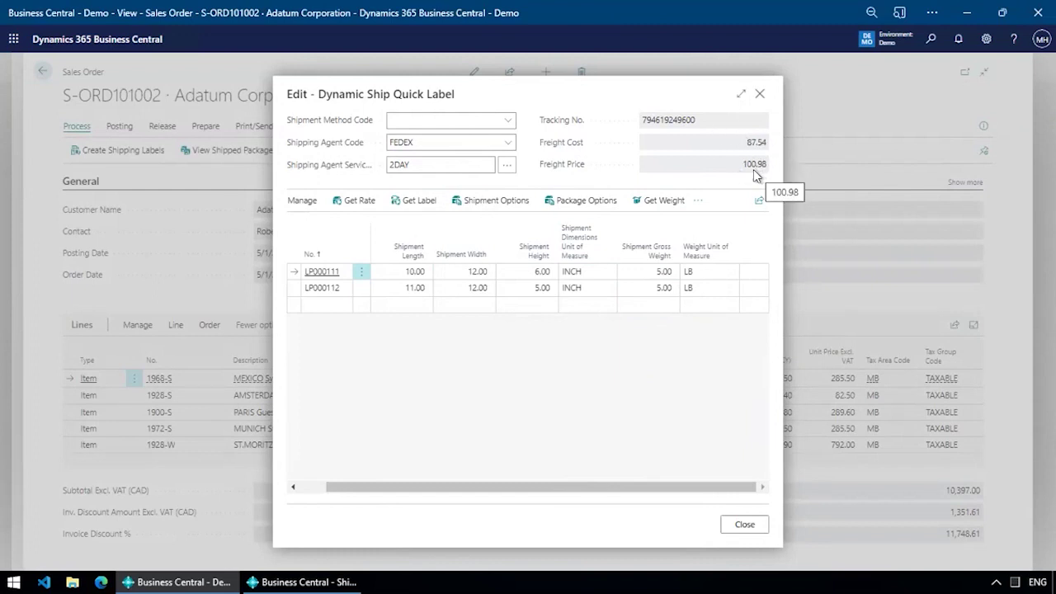
left_click(745, 525)
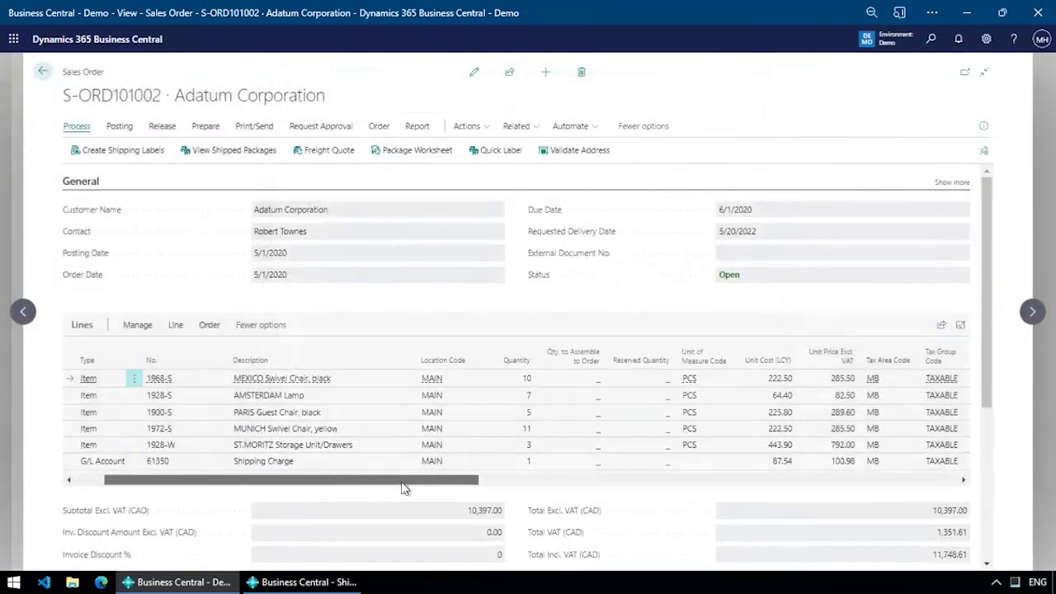
Step: Review the Shipping Charge line and the FEDEX 2DAY Shipping and Billing details, then exit the order
scroll(404, 488, "right", 3)
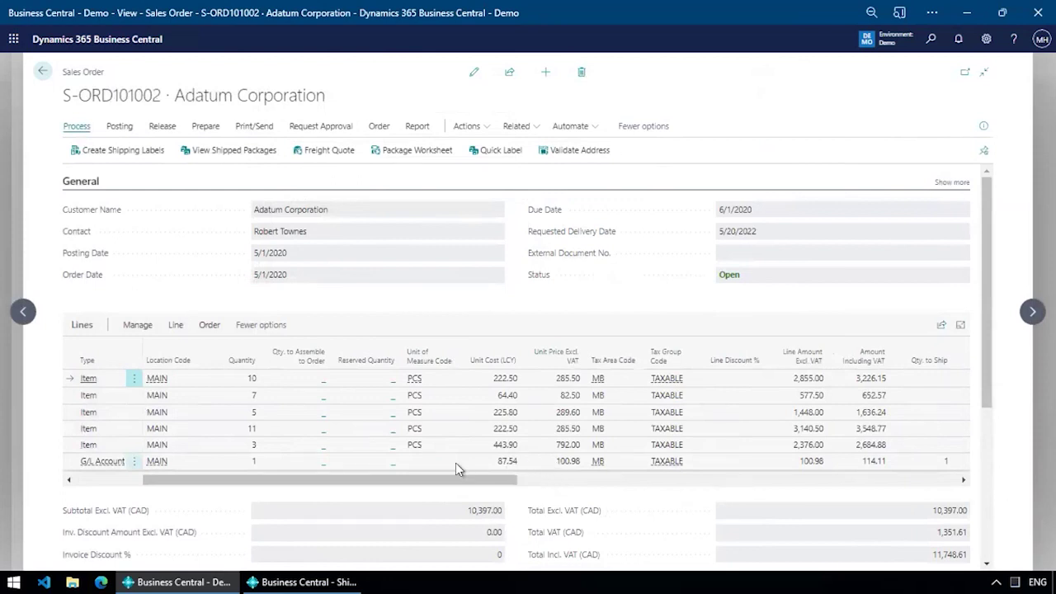
left_click_drag(455, 478, 251, 490)
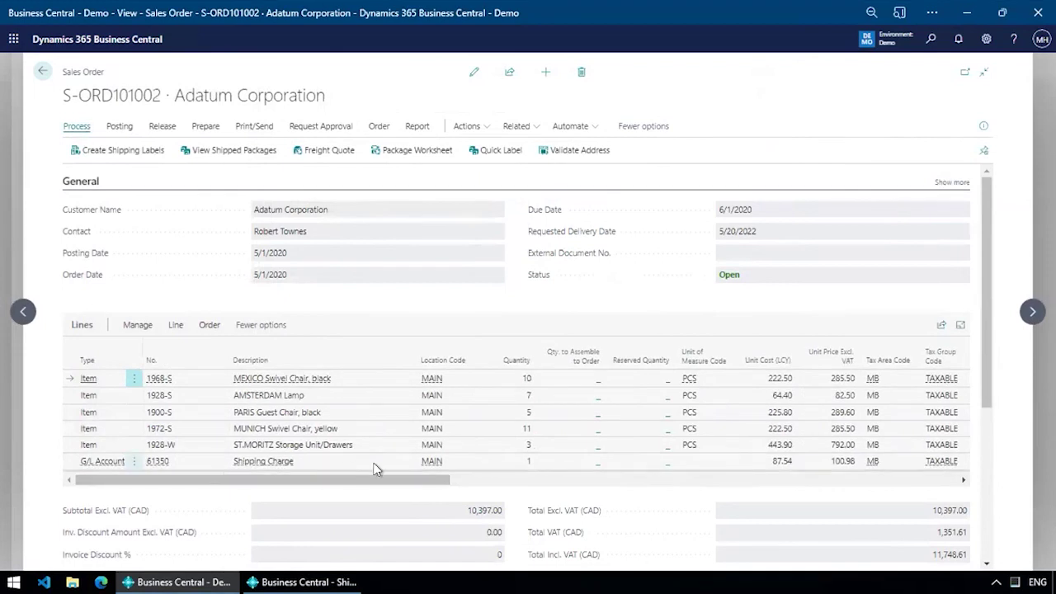
scroll(256, 472, "down", 3)
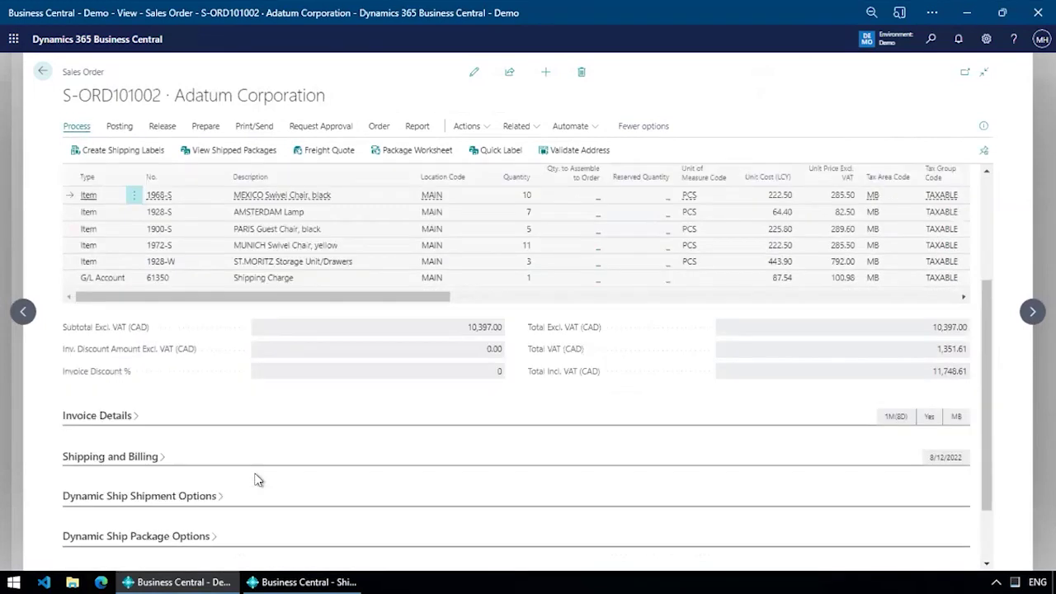
left_click(105, 462)
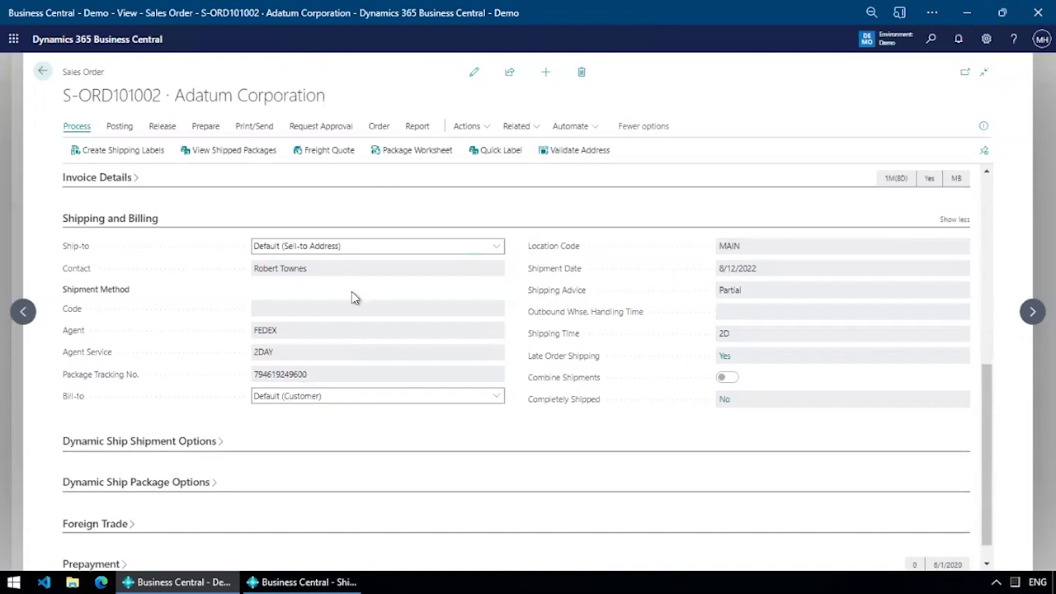
scroll(350, 272, "up", 4)
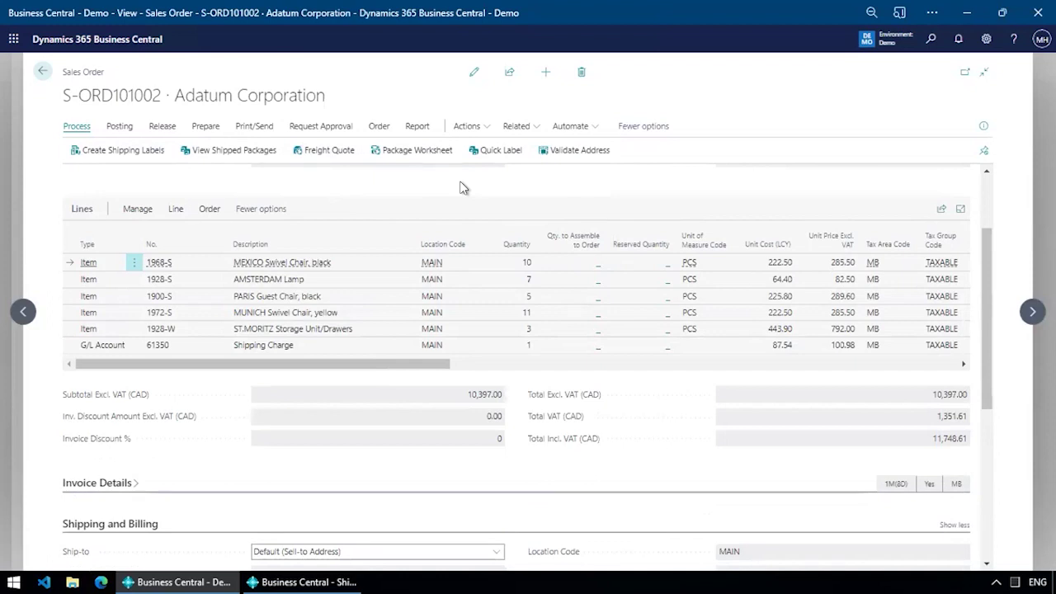
left_click(41, 74)
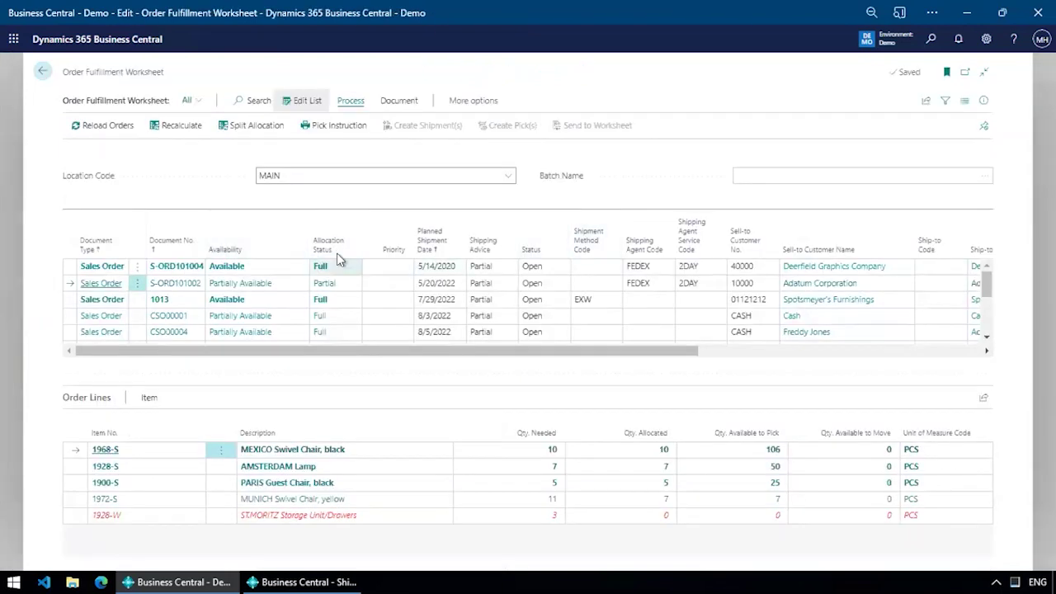
Step: Open the Allocation Status column options, then return to the Shipping and Receiving home page
left_click(336, 252)
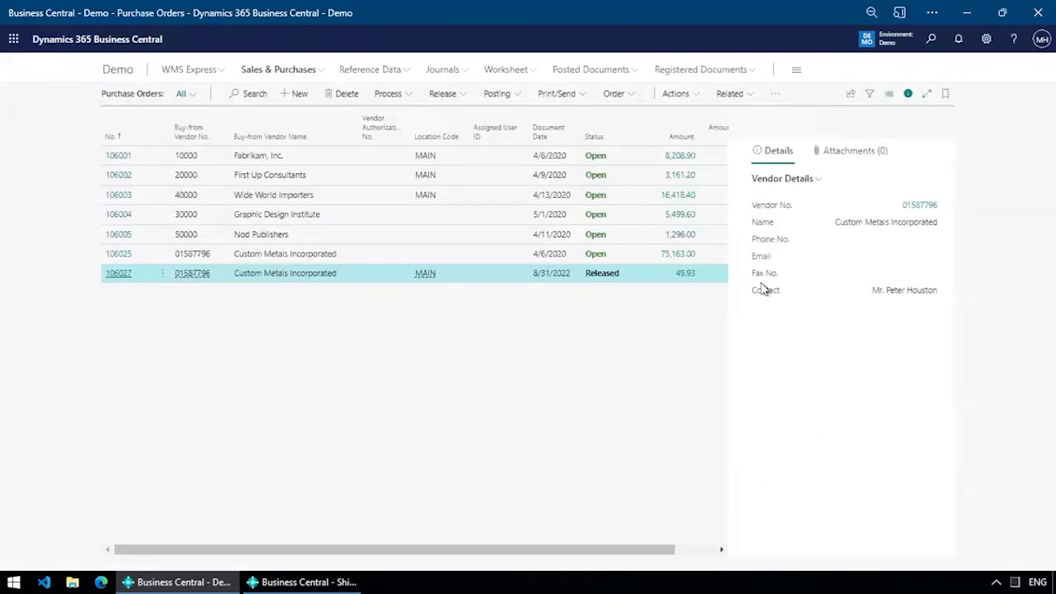
key("alt+Left")
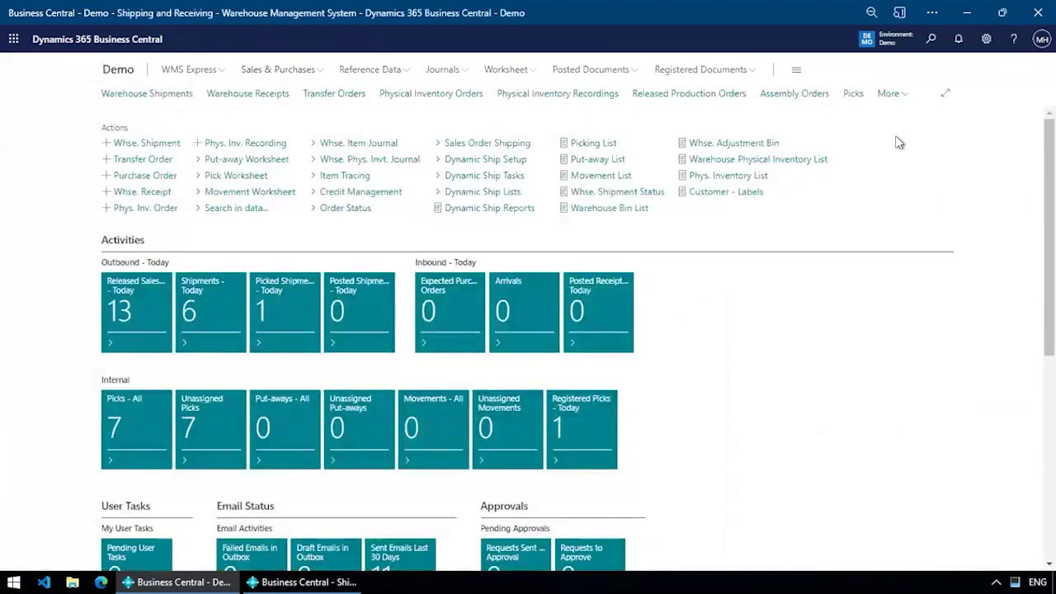
Step: Open the UPS Fulfillment entry card from the Job Queue Entries list
left_click(889, 93)
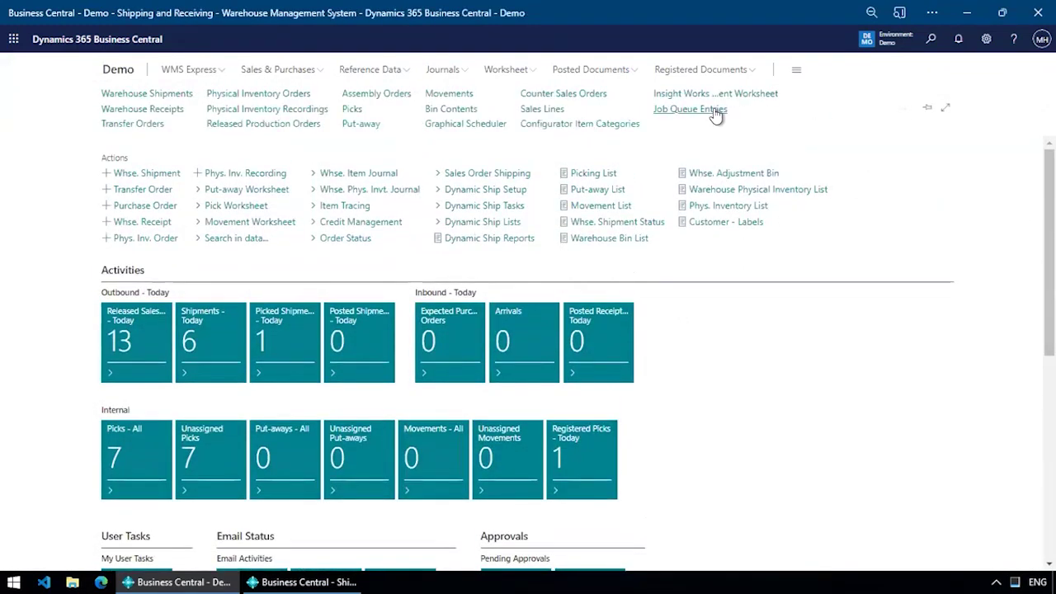
left_click(715, 110)
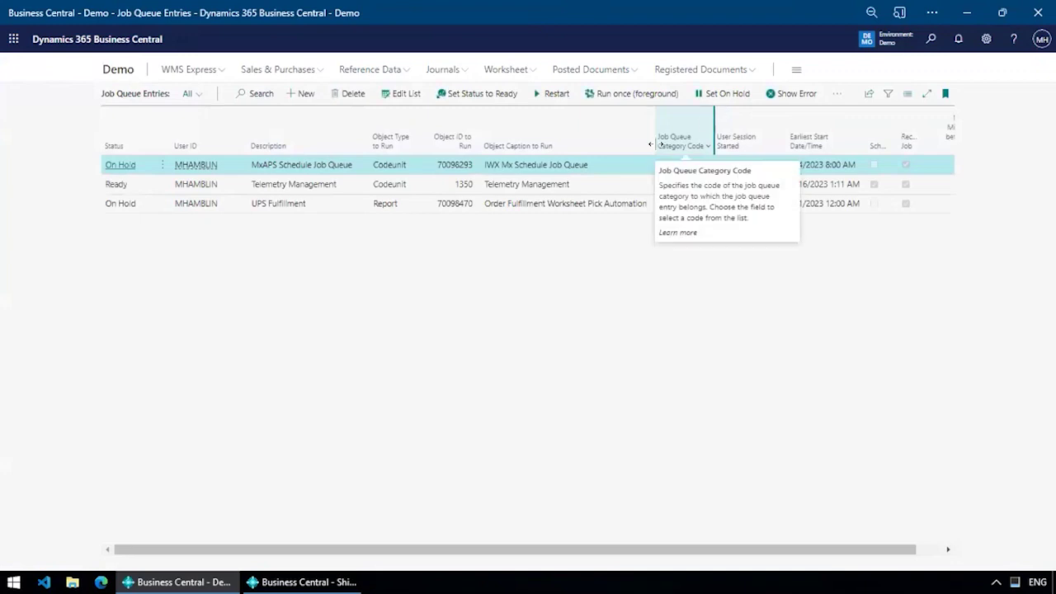
left_click(313, 209)
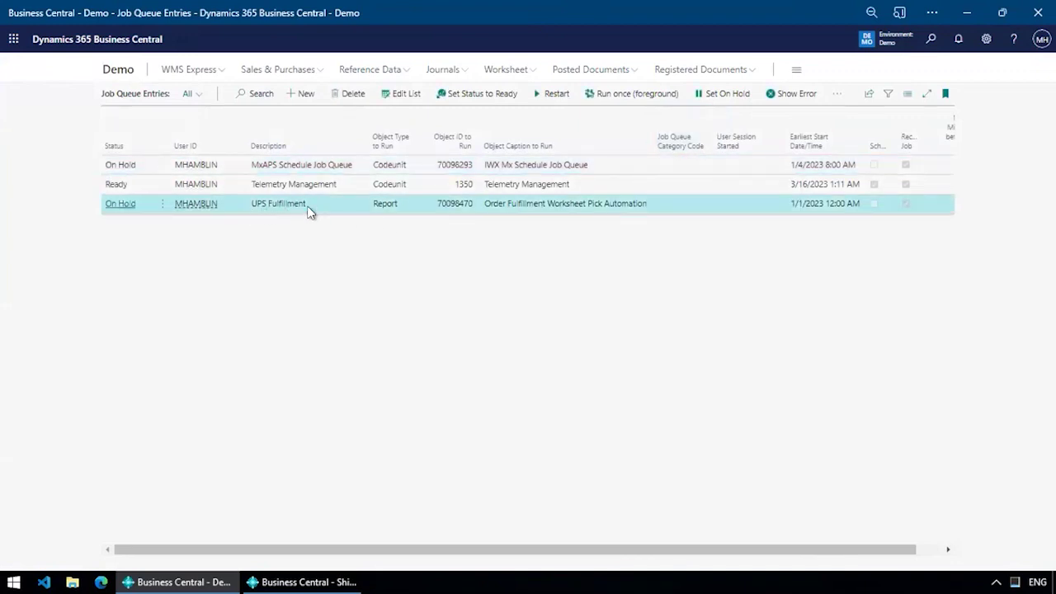
left_click(120, 204)
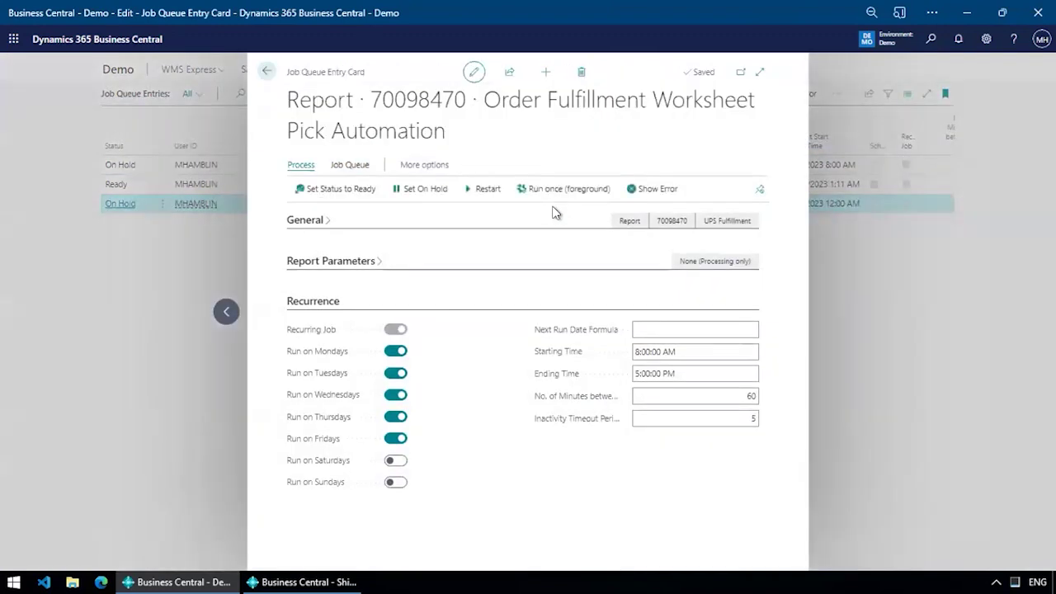
Step: Check the recurrence ending time and minutes between runs, then open the Pick Automation report options
left_click(687, 373)
left_click(694, 402)
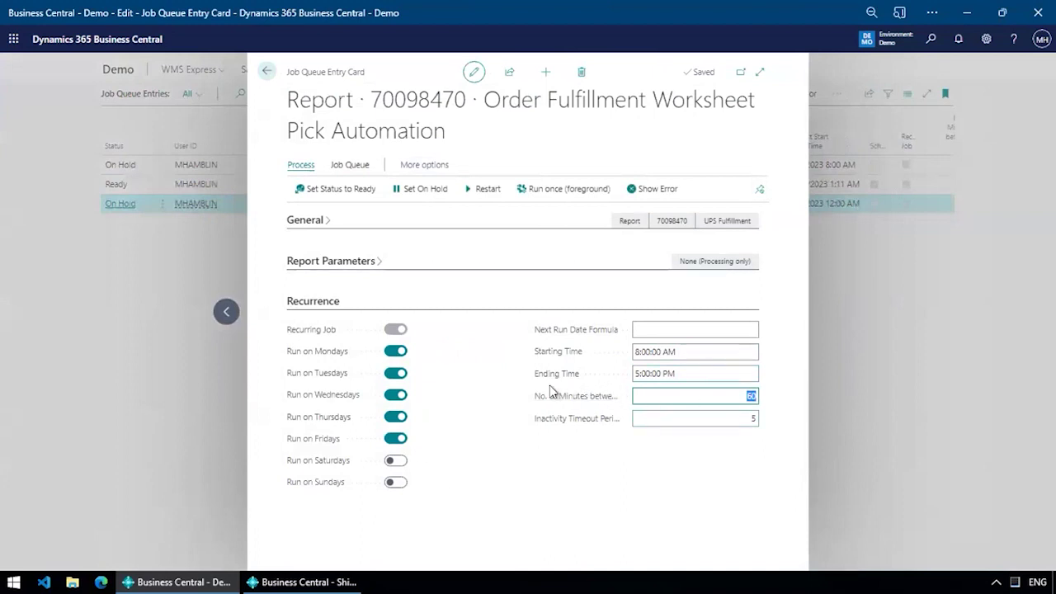
left_click(350, 169)
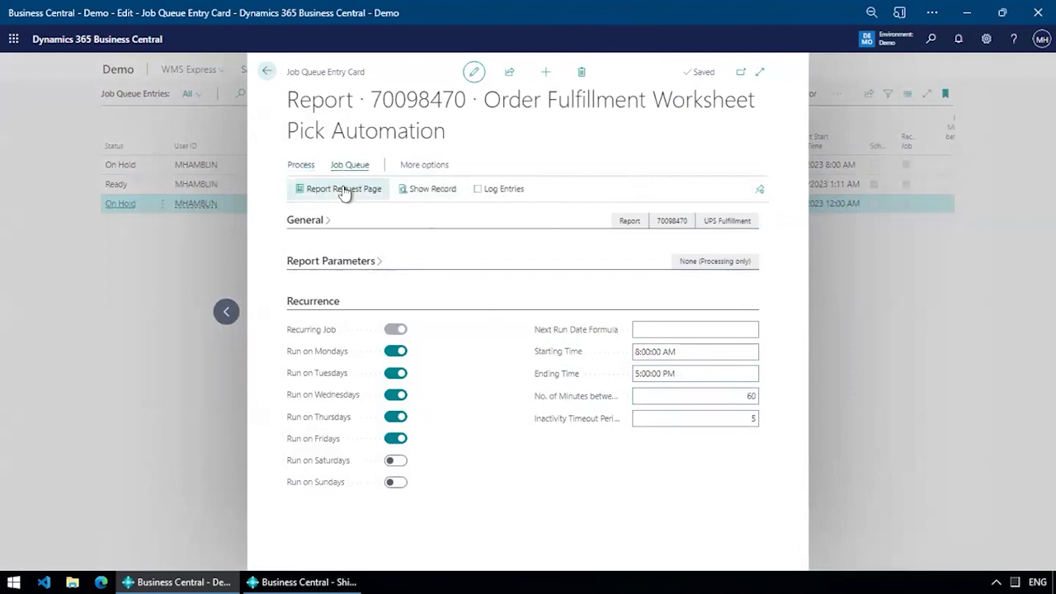
left_click(344, 189)
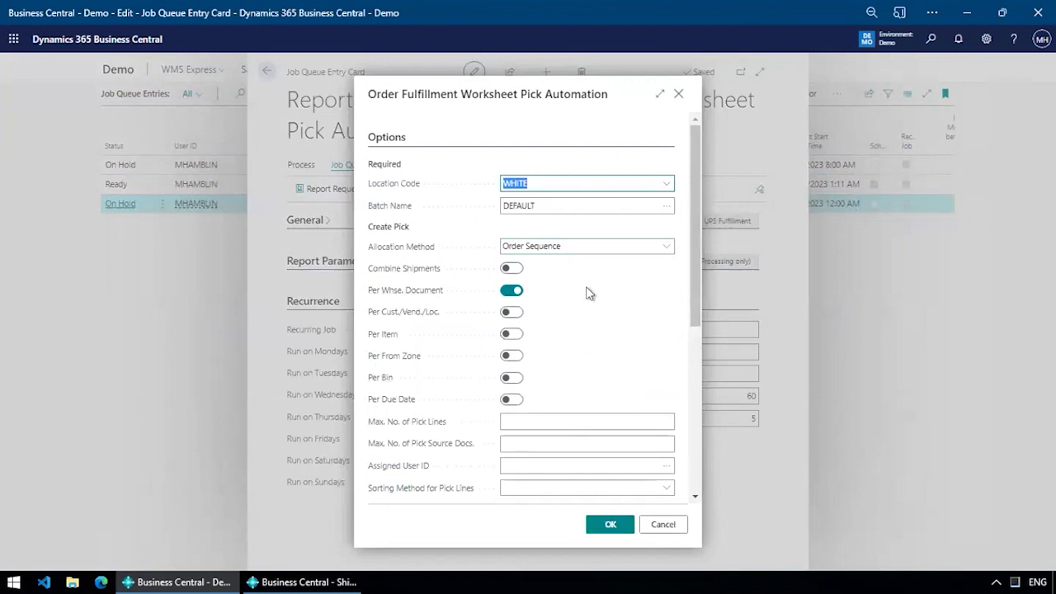
Step: Set the Shipping Agent Code filter to UPS, cancel the report options and return to Job Queue Entries
scroll(586, 289, "down", 4)
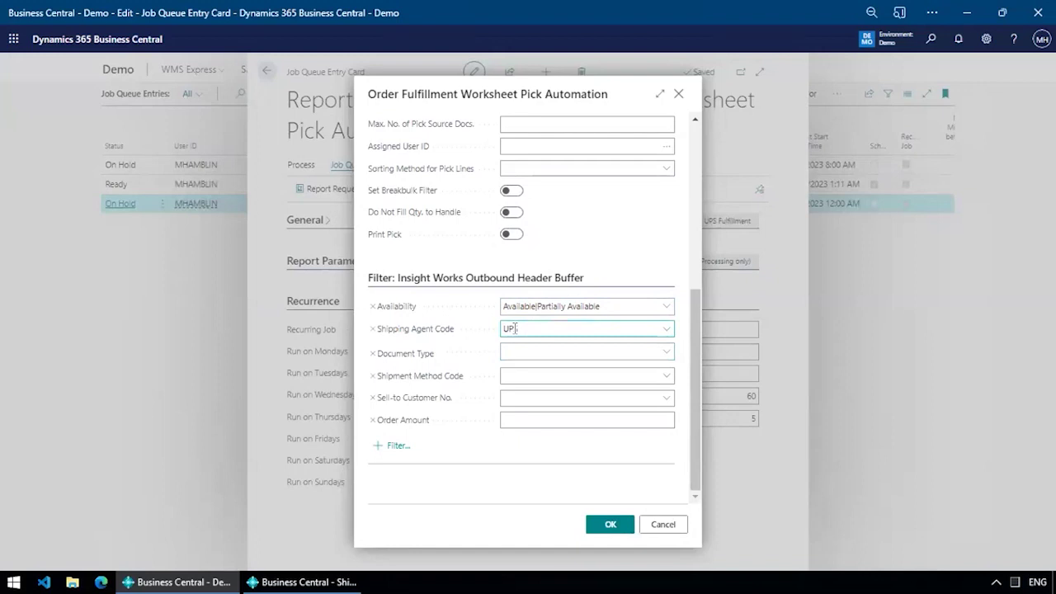
type("S")
left_click(675, 525)
left_click(266, 72)
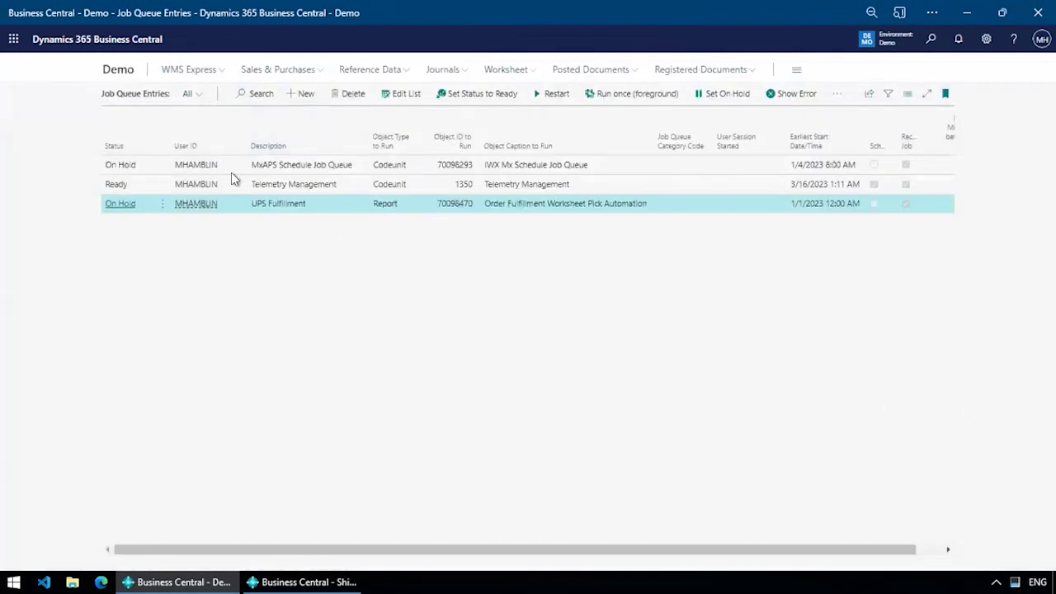